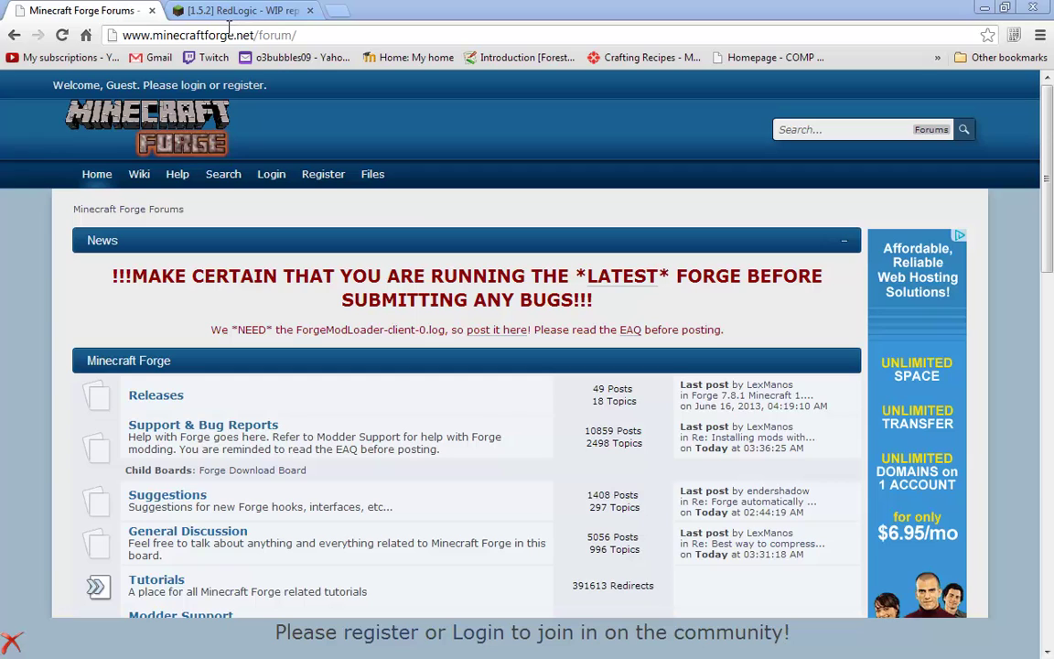
Examine the RedLogic forum thread's screenshots of wiring and logic gates in the opening post
left_click(207, 16)
scroll(517, 304, "down", 3)
scroll(517, 305, "down", 3)
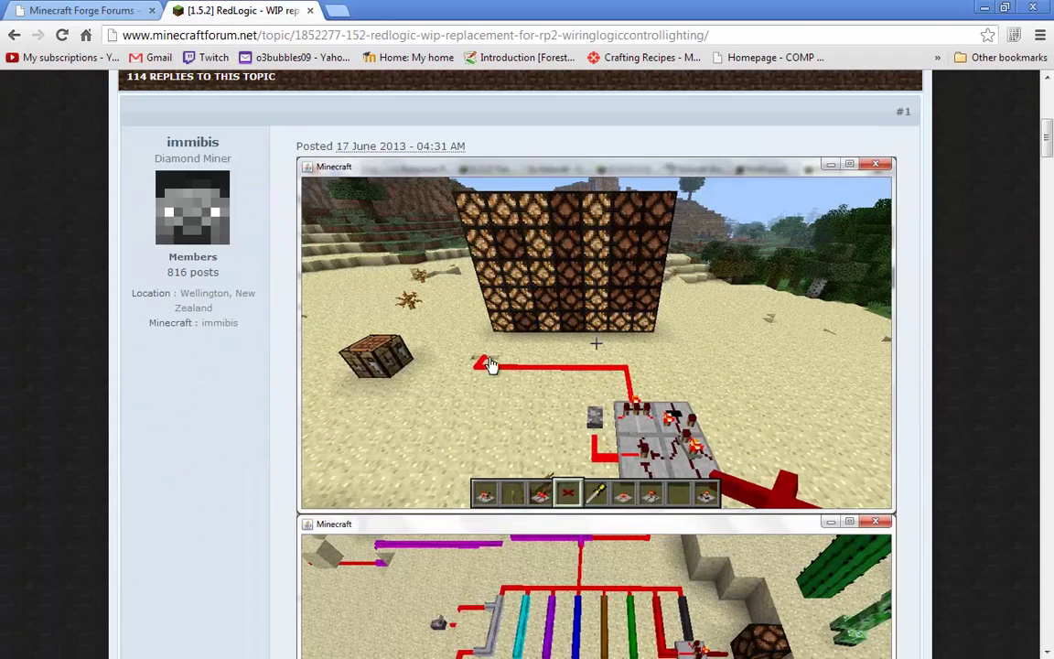
scroll(646, 409, "down", 3)
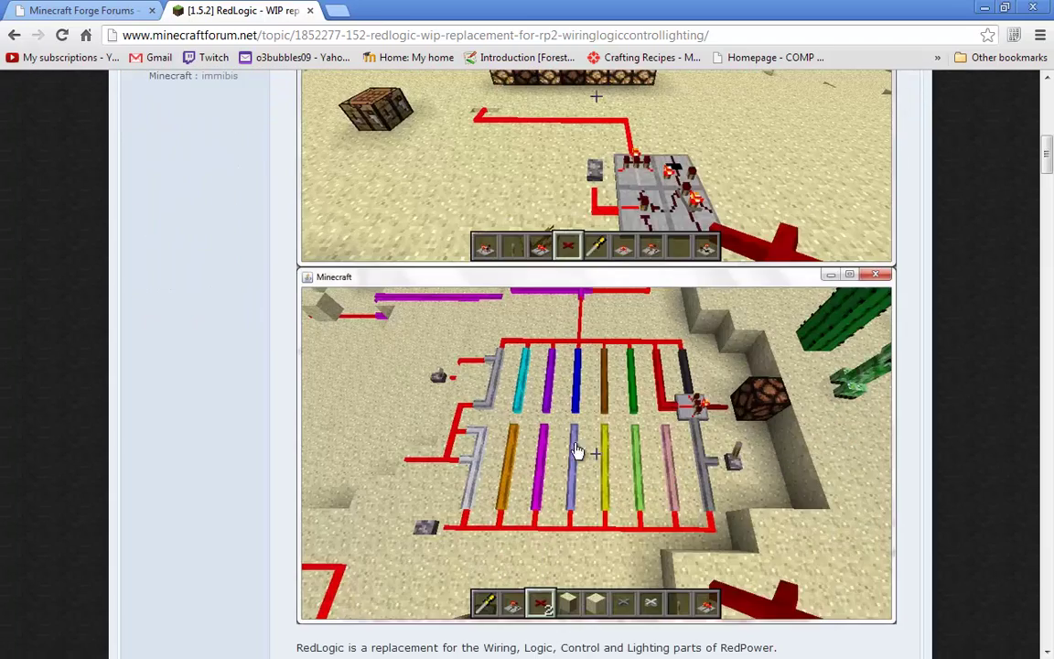
scroll(608, 414, "down", 3)
scroll(518, 313, "up", 7)
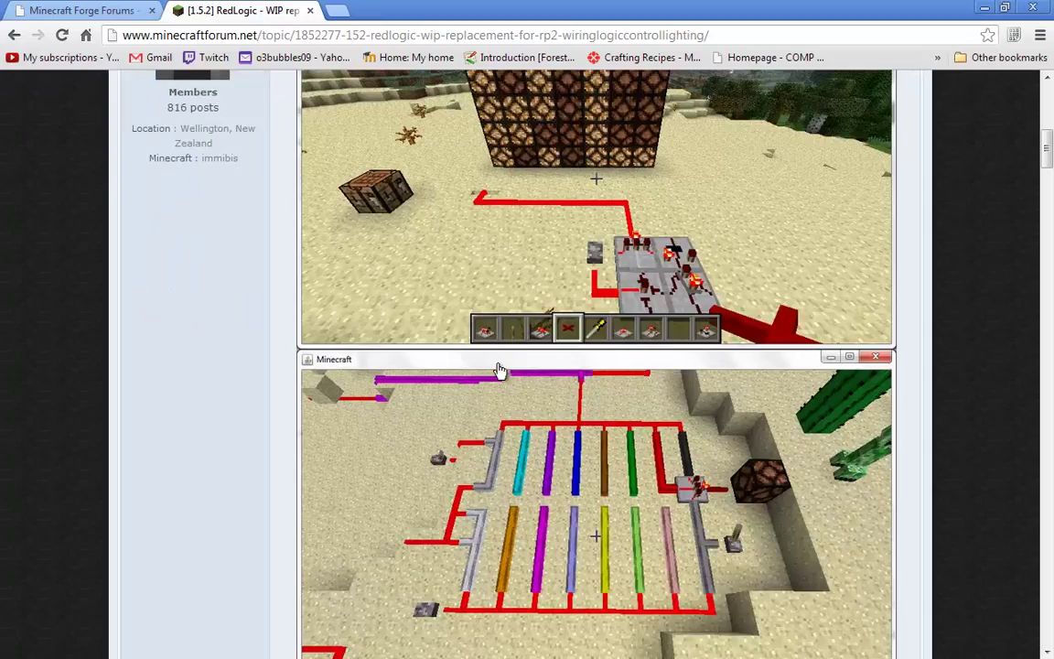
scroll(650, 499, "down", 5)
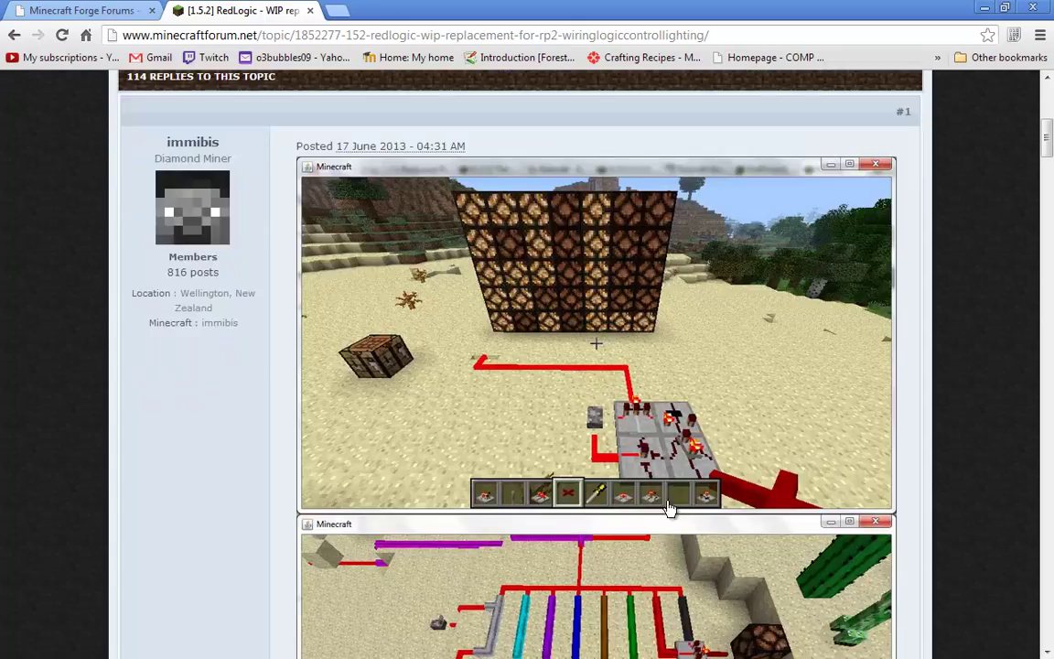
scroll(656, 506, "down", 6)
scroll(635, 482, "up", 14)
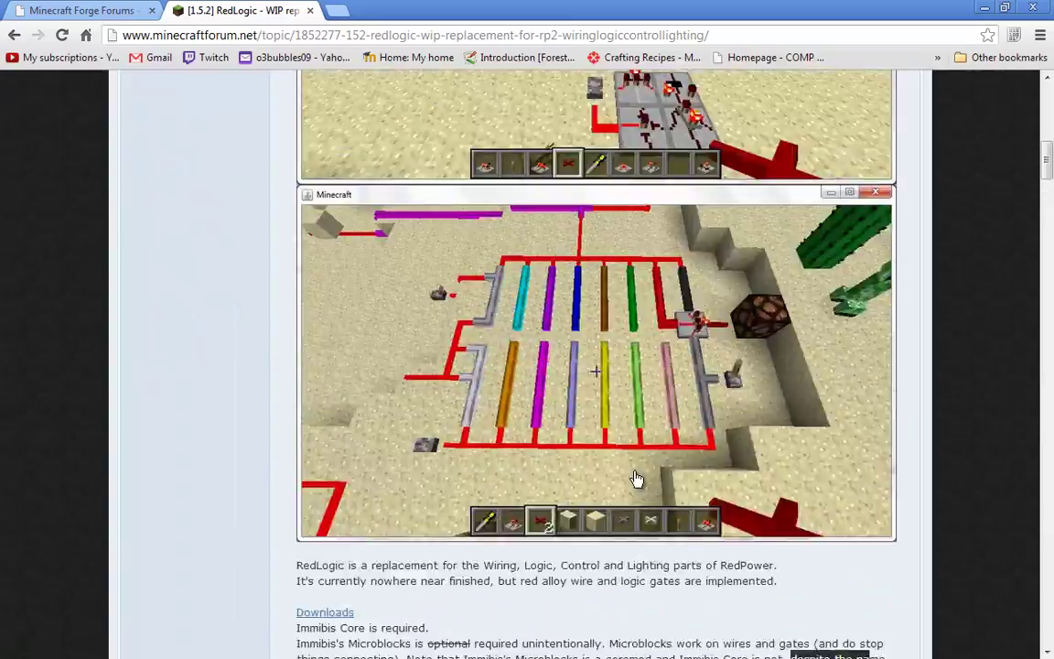
scroll(615, 448, "up", 1)
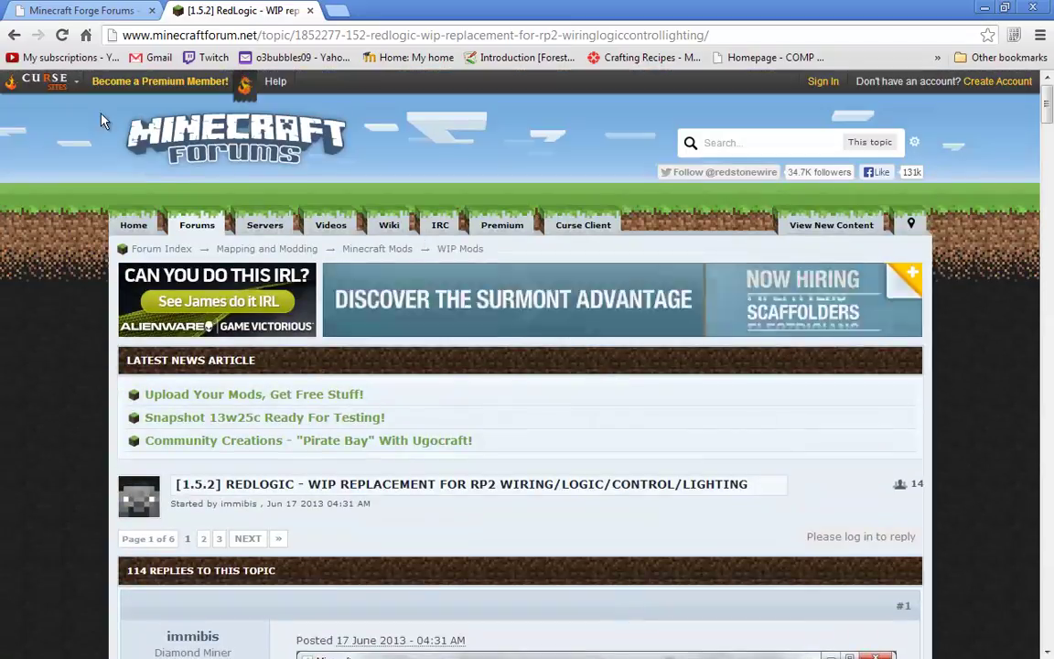
Download the Universal build of Forge 7.8.1 for Minecraft 1.5.2 from the Forge forum's Releases board using its direct link
left_click(131, 9)
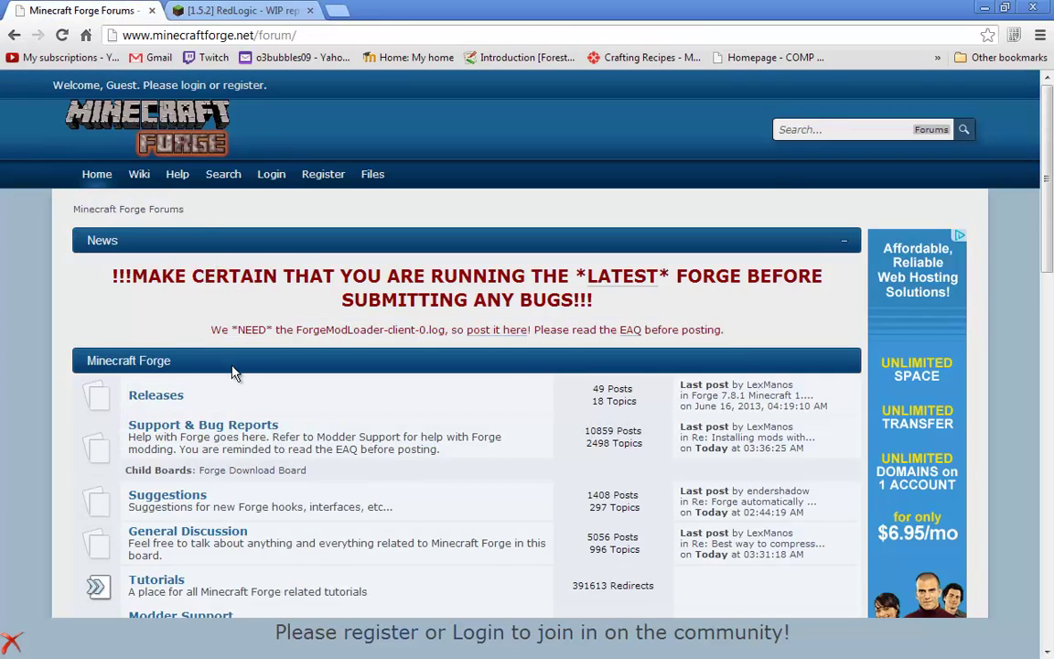
scroll(247, 330, "down", 1)
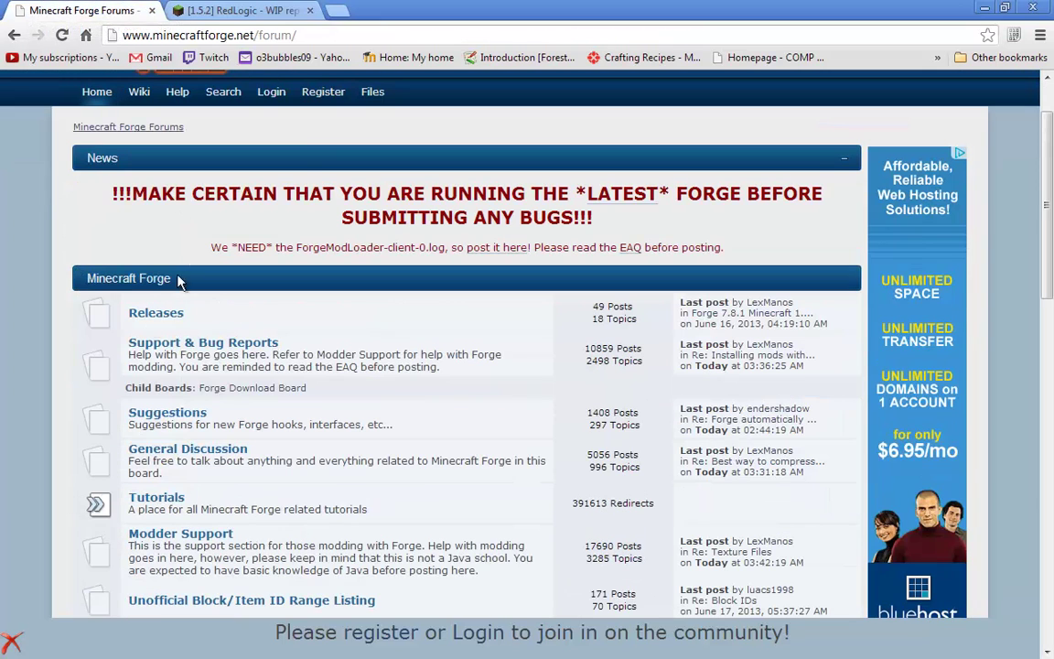
left_click(154, 315)
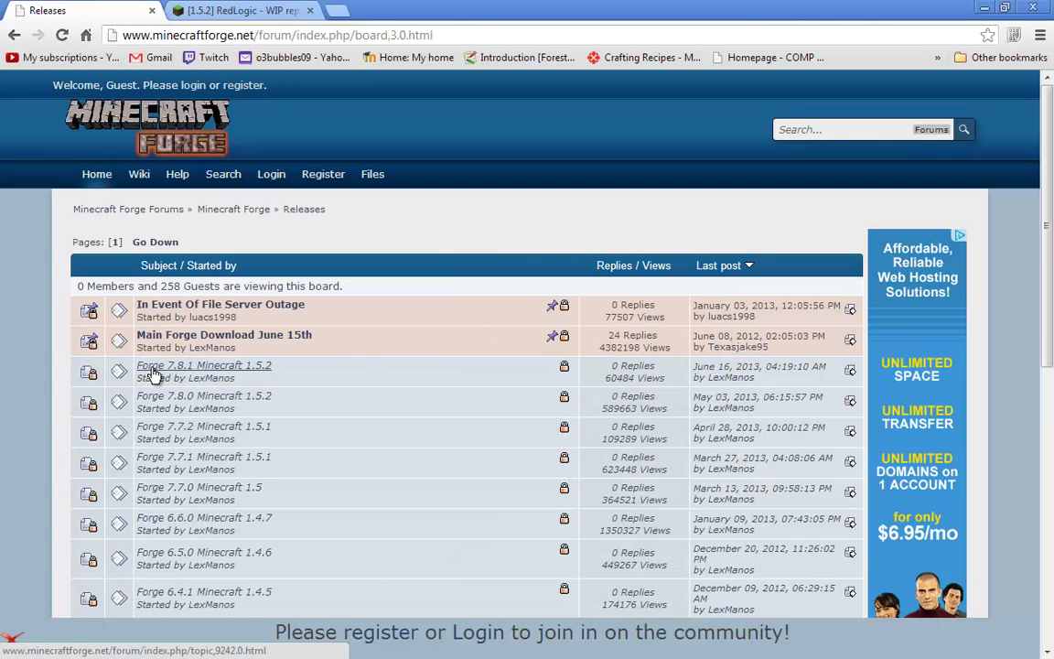
left_click(176, 371)
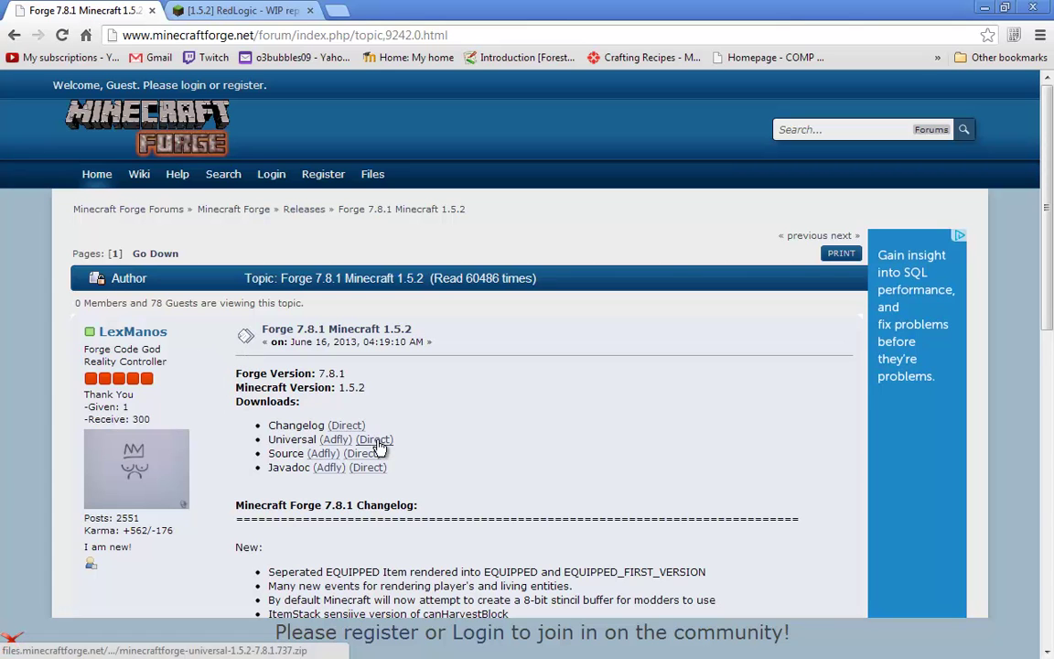
left_click(375, 441)
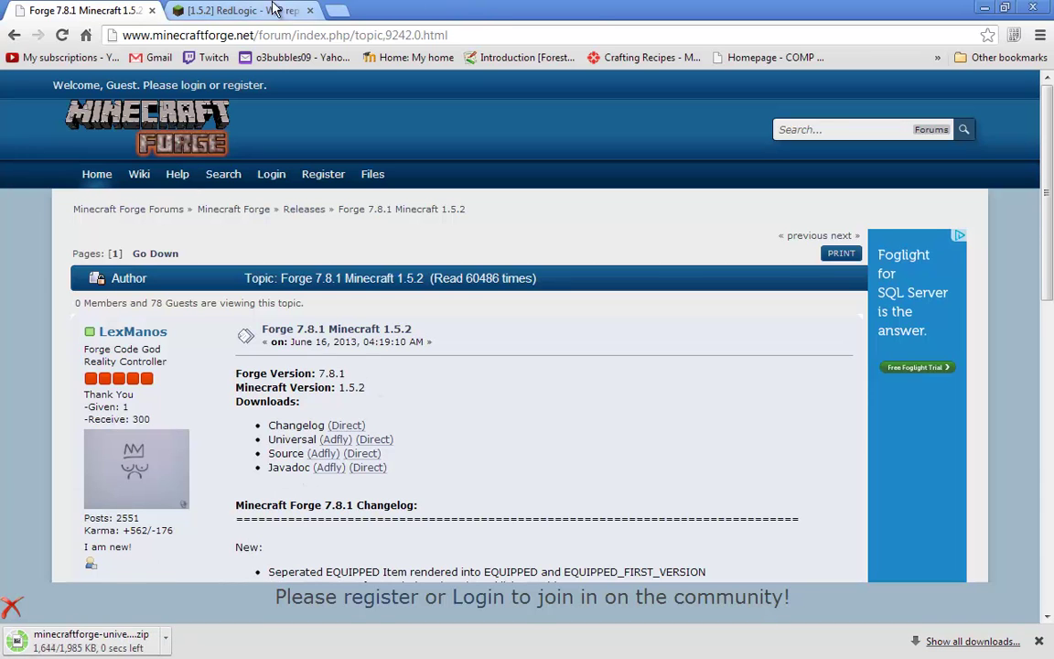
Close the Forge forum page and go to the download and requirements section of the RedLogic post
left_click(203, 10)
left_click(152, 10)
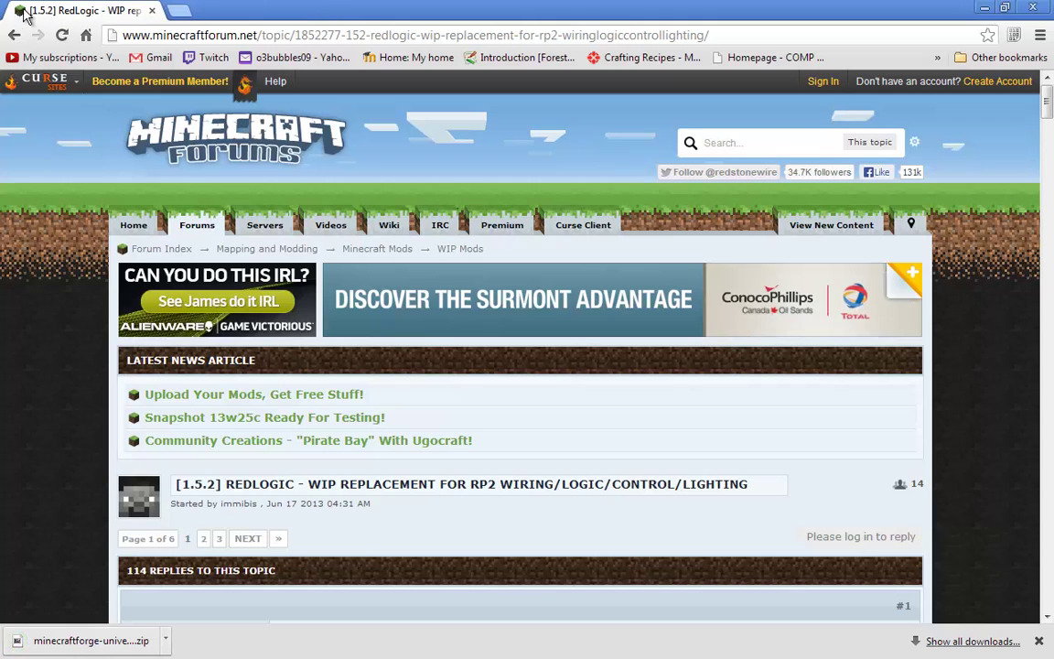
scroll(373, 350, "down", 3)
scroll(373, 349, "down", 10)
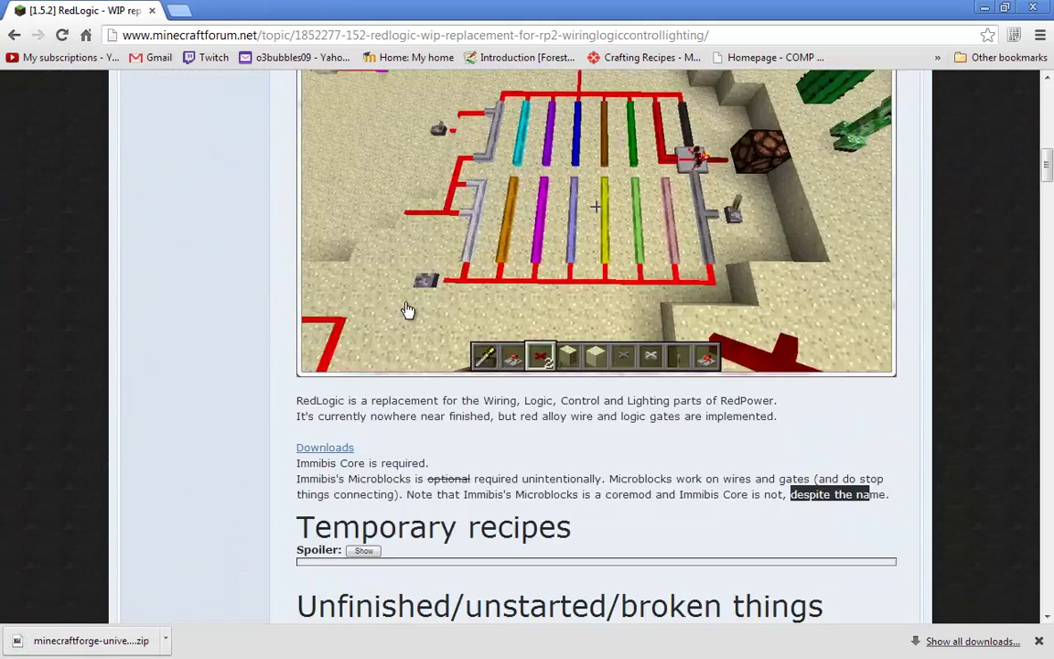
scroll(408, 311, "down", 6)
left_click_drag(466, 290, 312, 203)
Expand the Temporary recipes spoiler, examine the wire and gate crafting recipes, and collapse it again
left_click(373, 172)
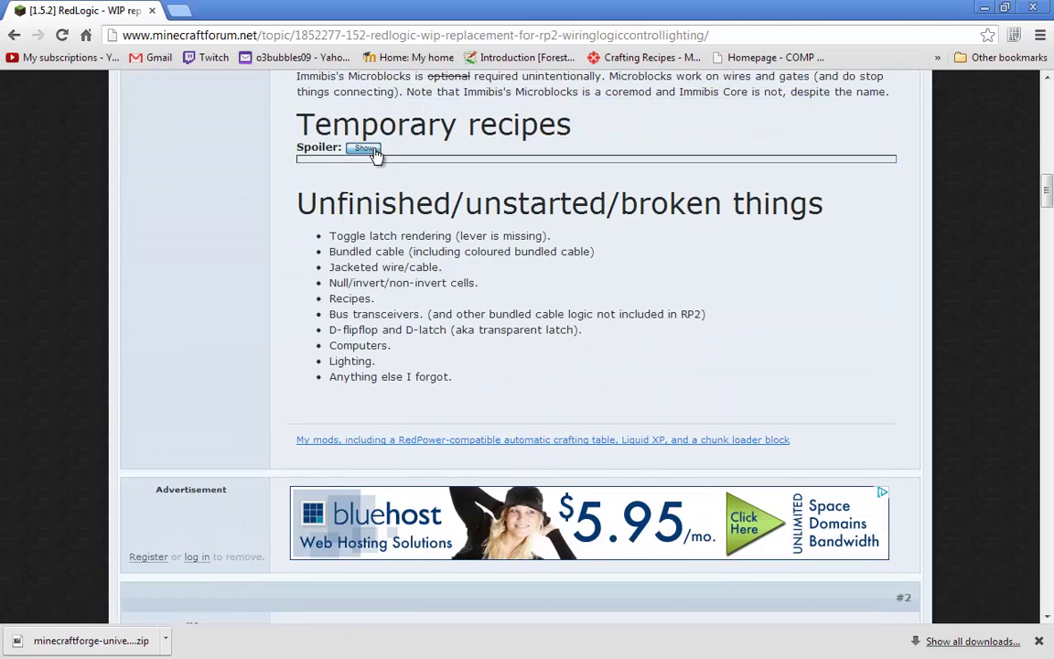
left_click(370, 149)
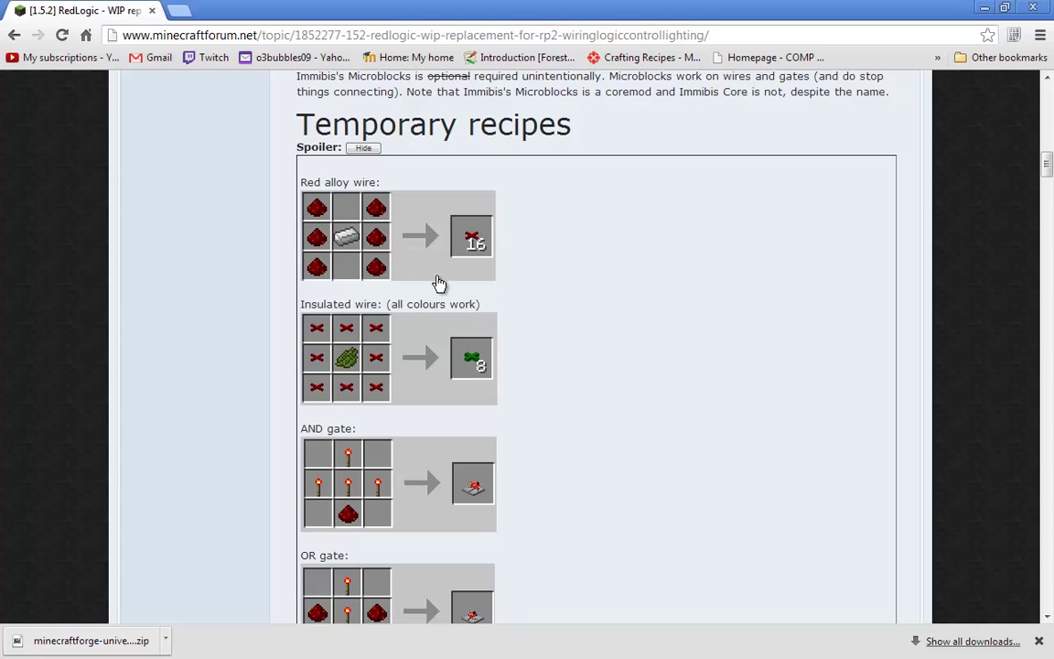
scroll(426, 265, "down", 1)
scroll(444, 289, "down", 10)
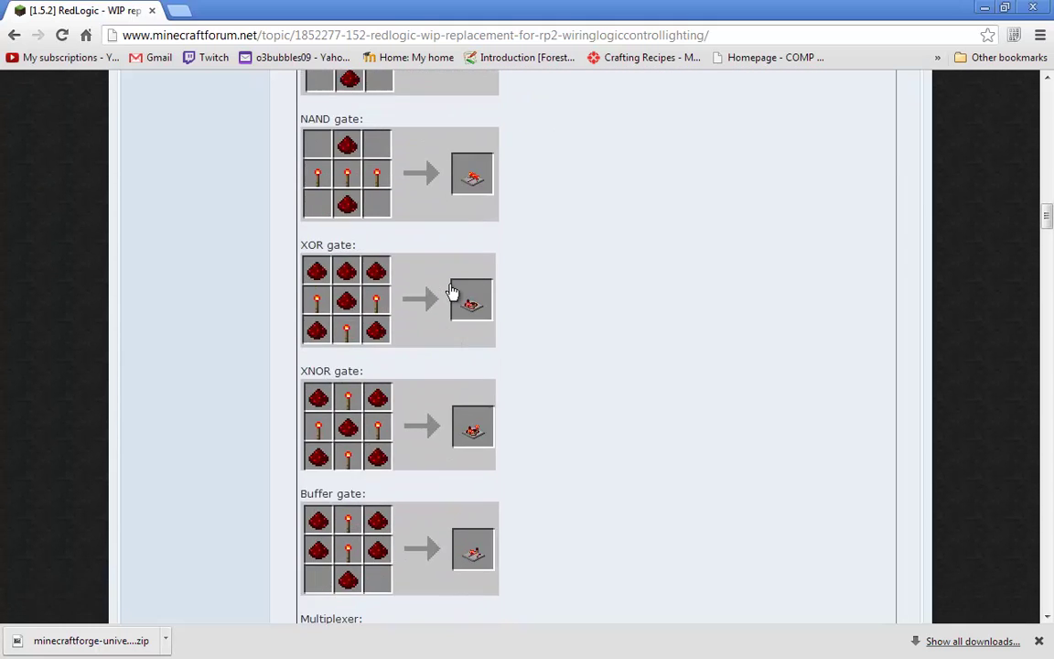
scroll(451, 292, "down", 10)
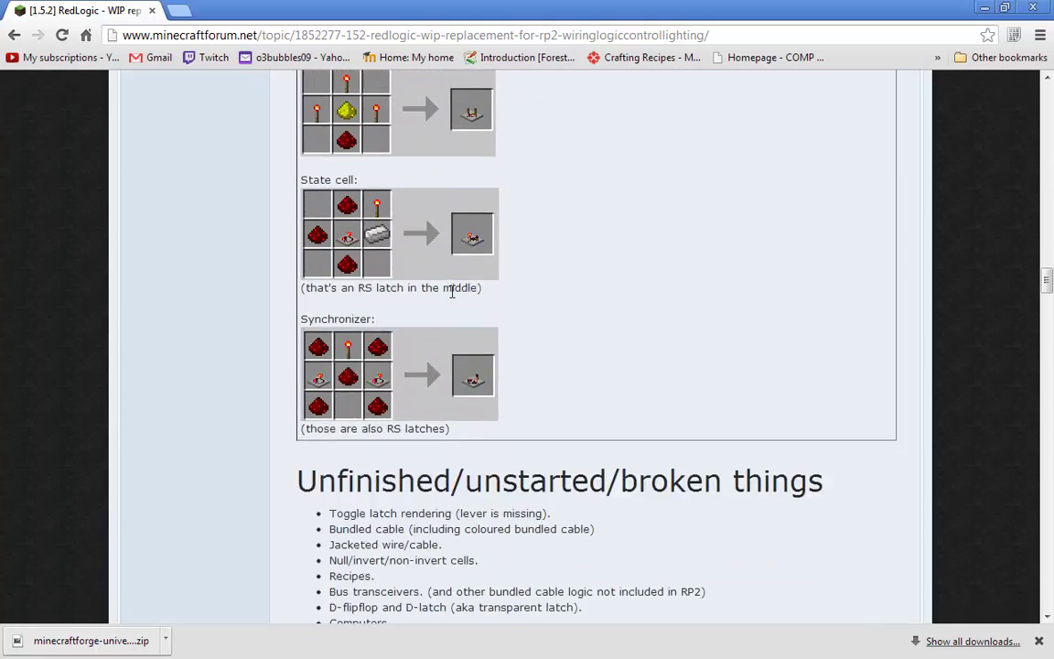
scroll(451, 292, "up", 12)
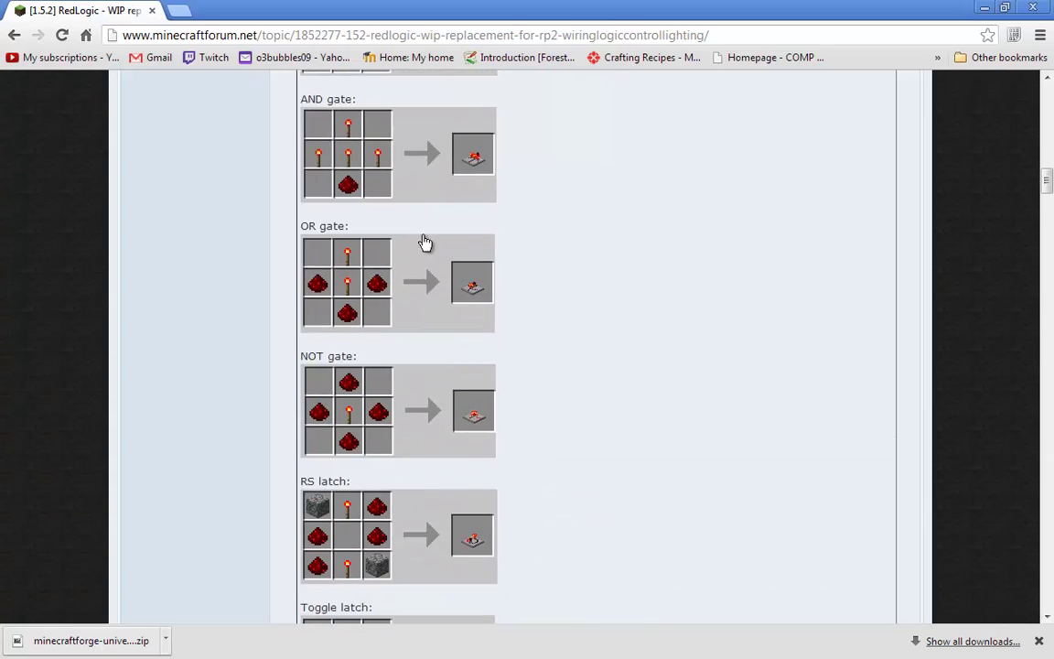
scroll(425, 242, "up", 4)
left_click(368, 151)
scroll(406, 368, "up", 3)
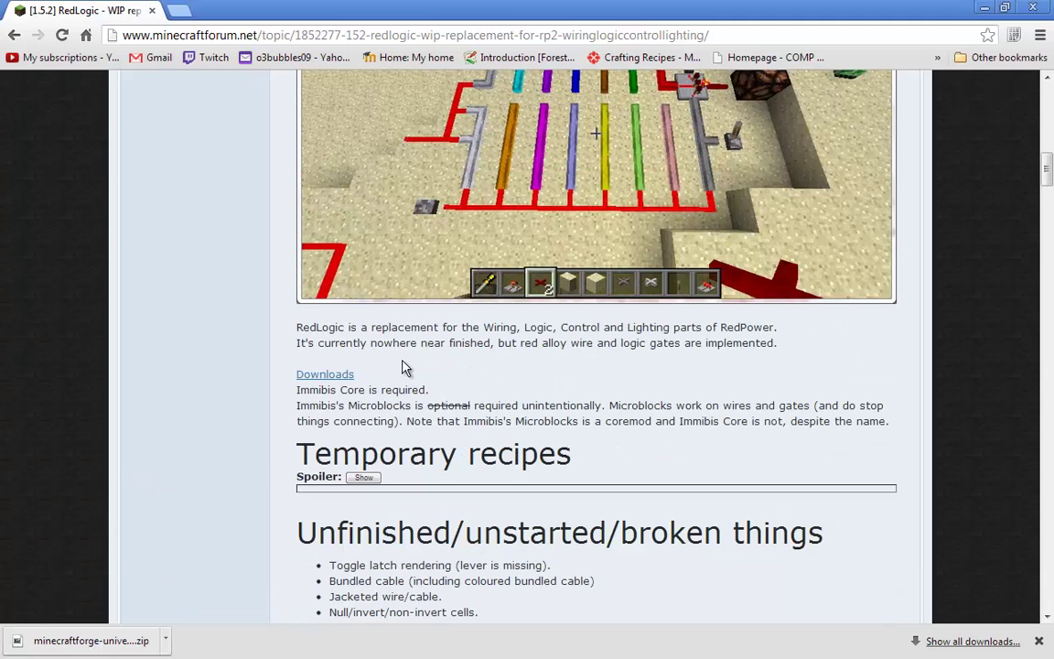
Open RedLogic's downloads page and mark the Immibis Core, Immibis's Microblocks and RedLogic entries under Minecraft 1.5.2
left_click(327, 377)
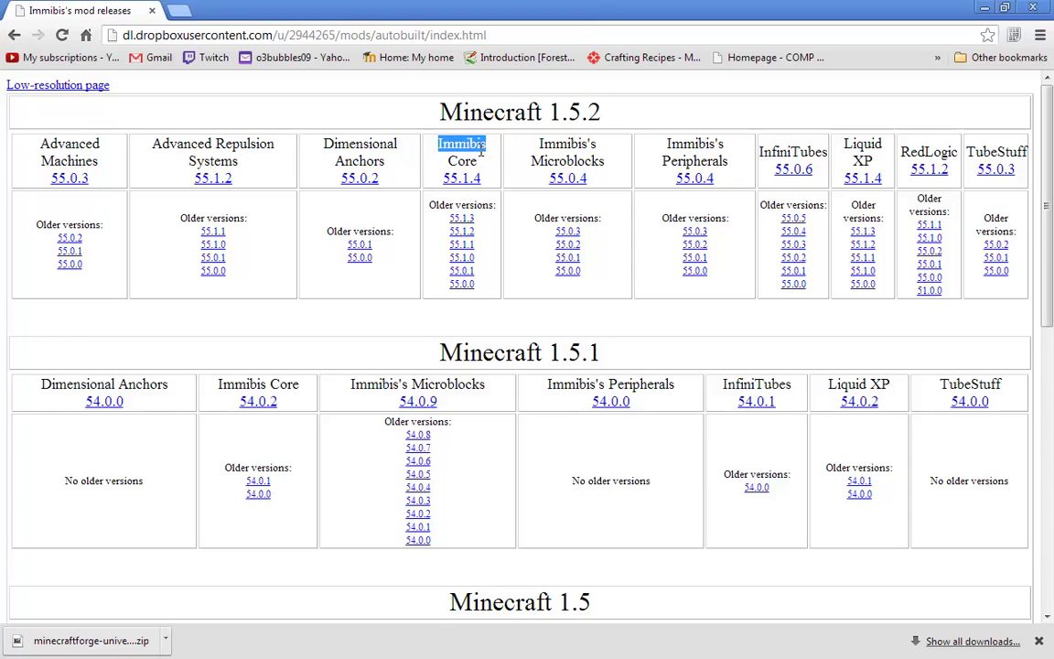
left_click_drag(479, 174, 477, 162)
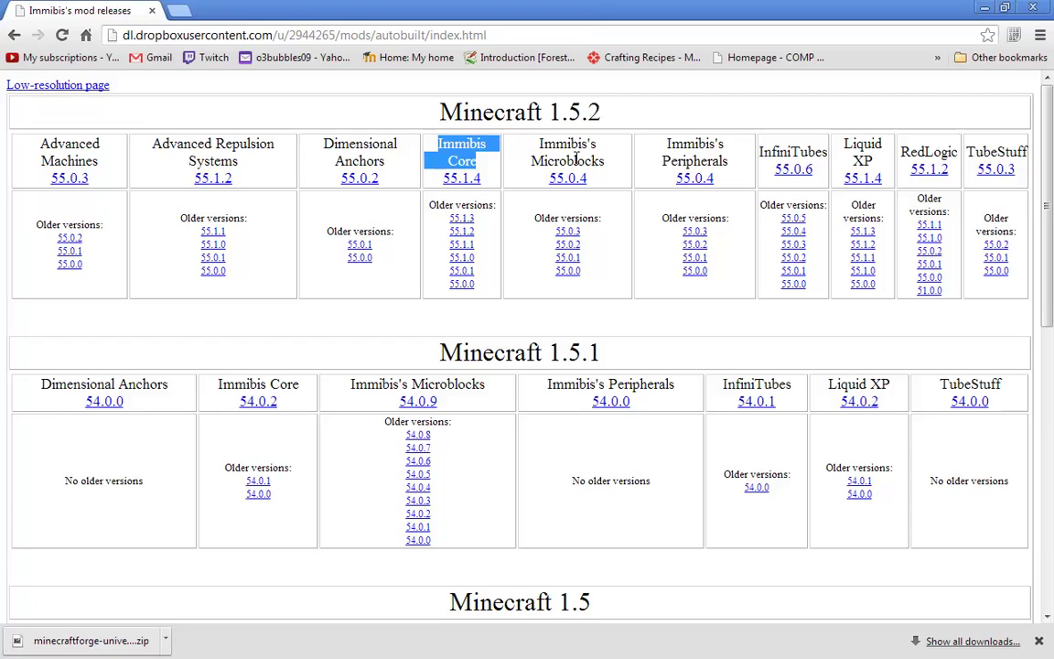
left_click_drag(604, 162, 532, 162)
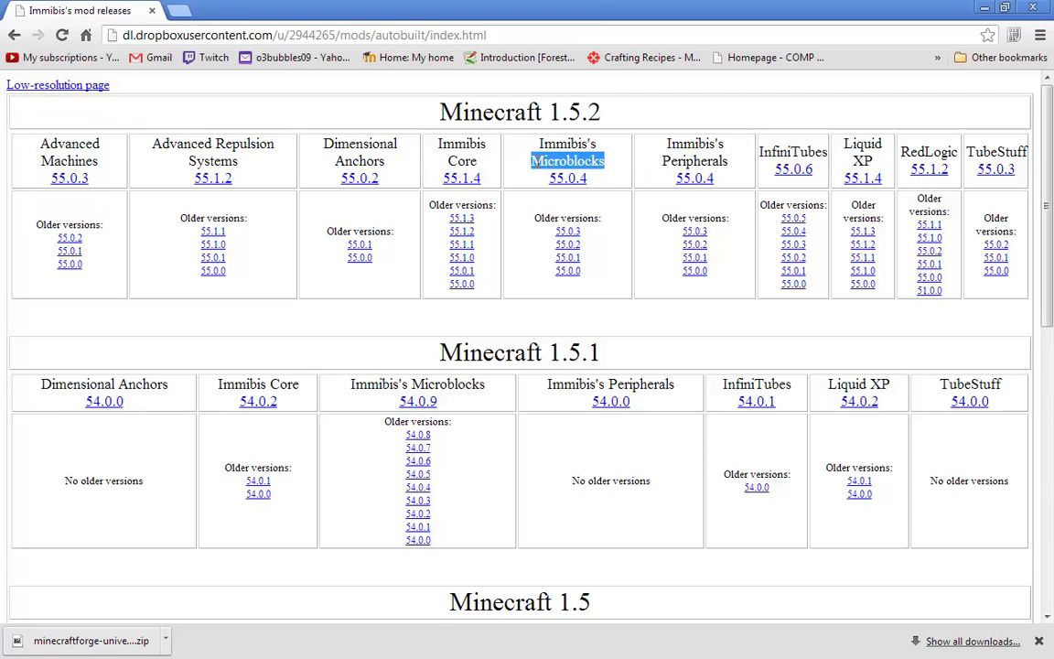
left_click(529, 166)
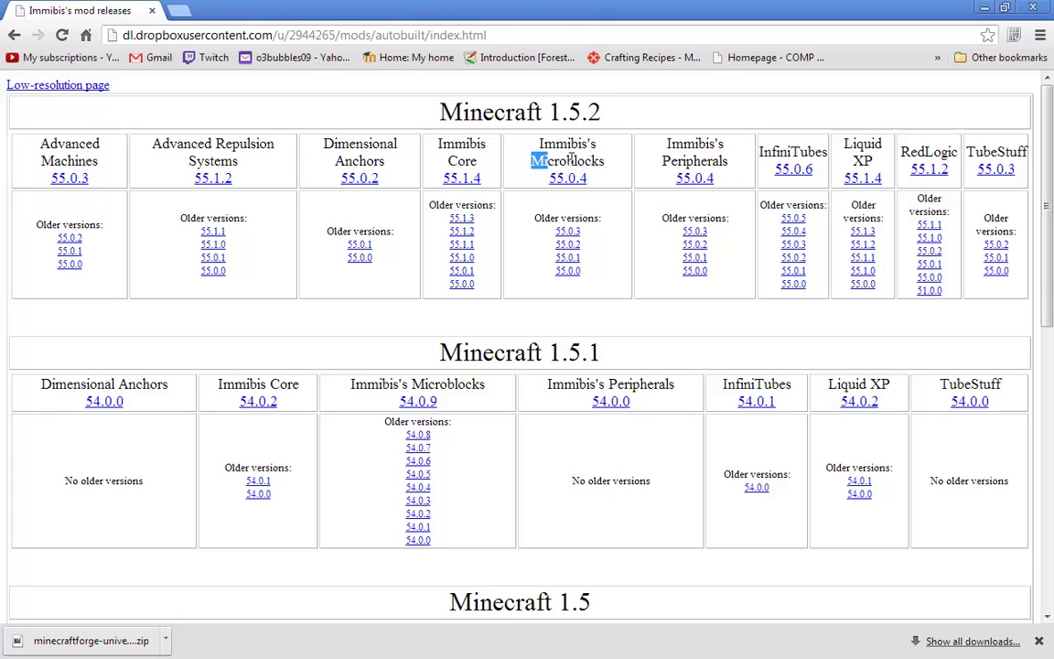
left_click_drag(580, 159, 605, 160)
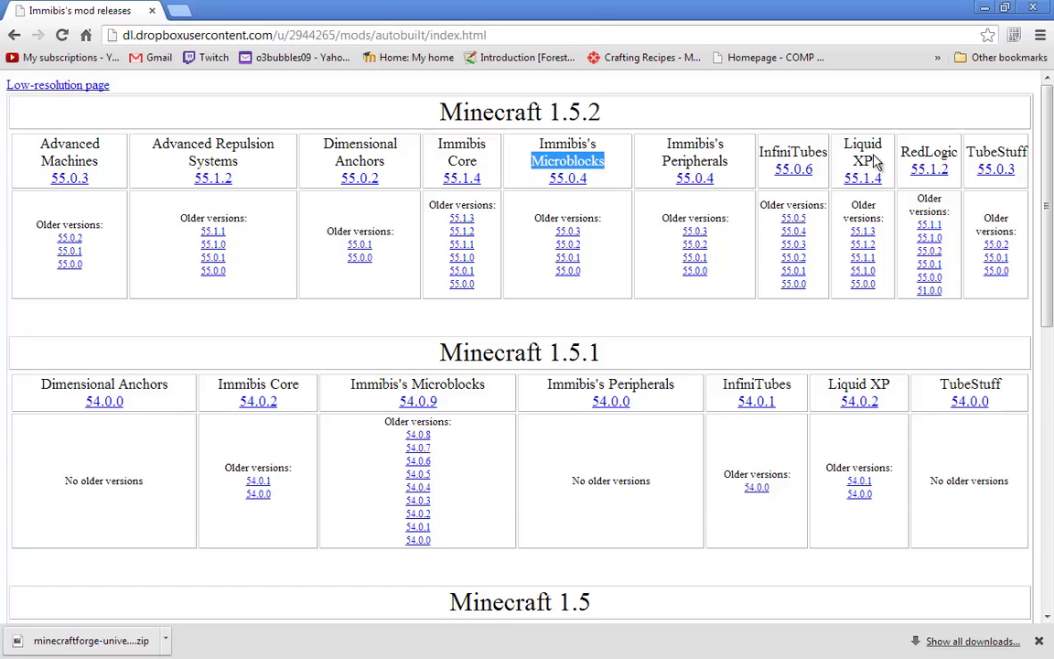
left_click_drag(903, 155, 960, 153)
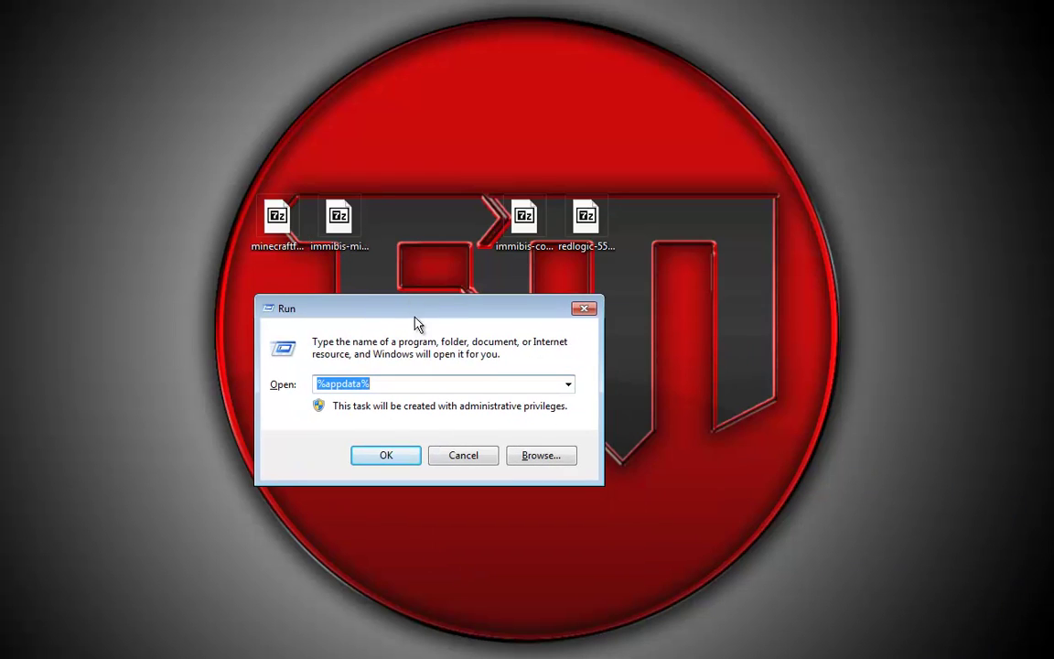
Open the %appdata% folder in Windows Explorer and open the minecraft JAR from .minecraft\bin in 7-Zip
left_click(412, 385)
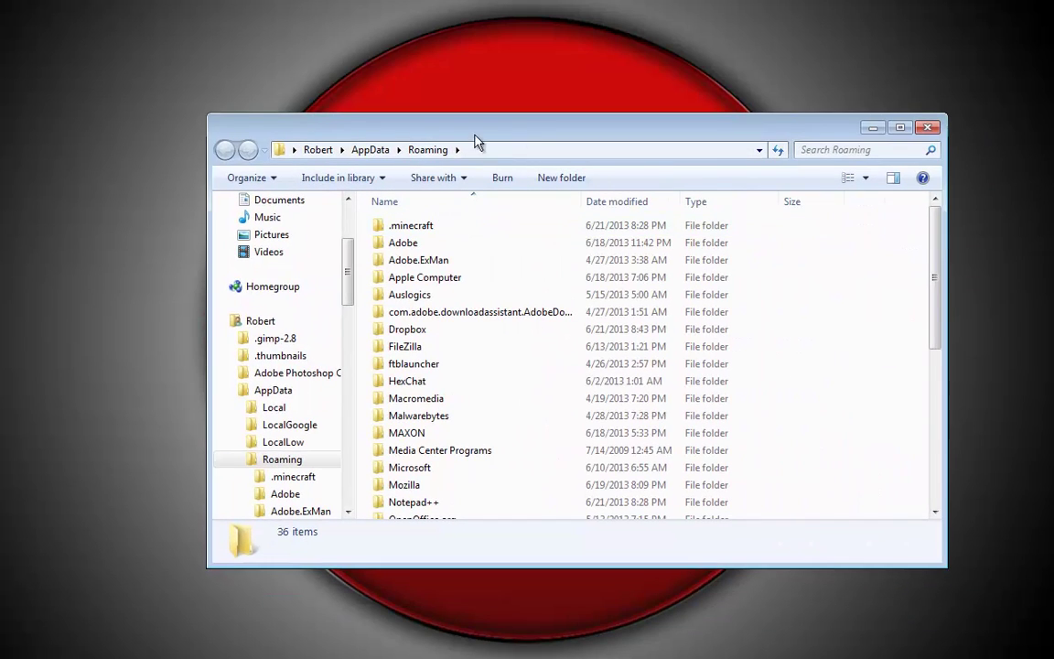
double_click(431, 229)
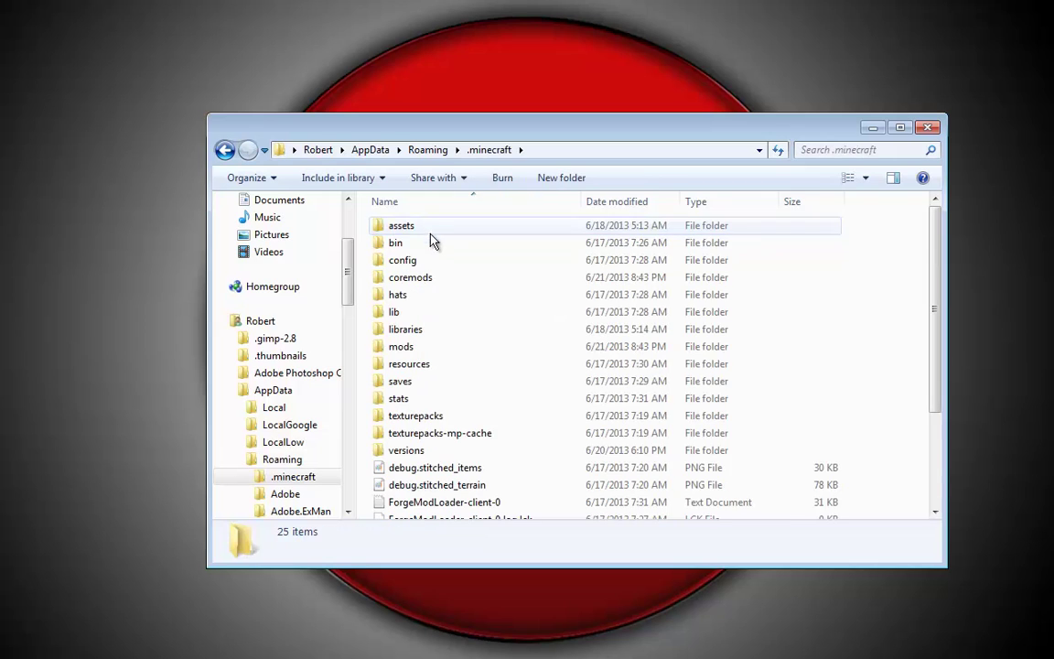
double_click(430, 245)
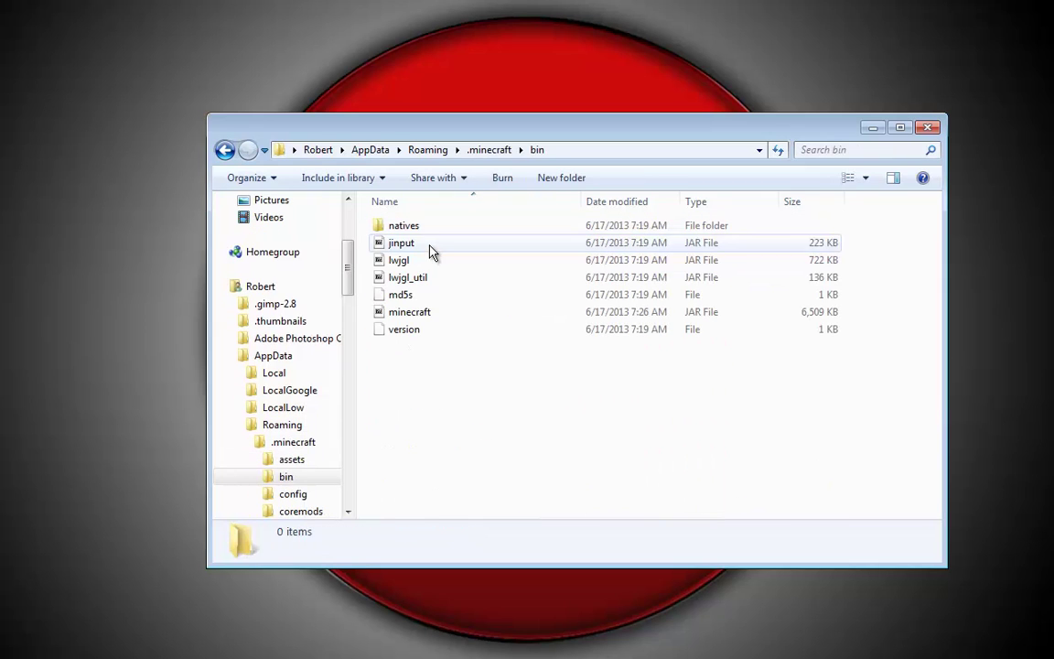
left_click(417, 316)
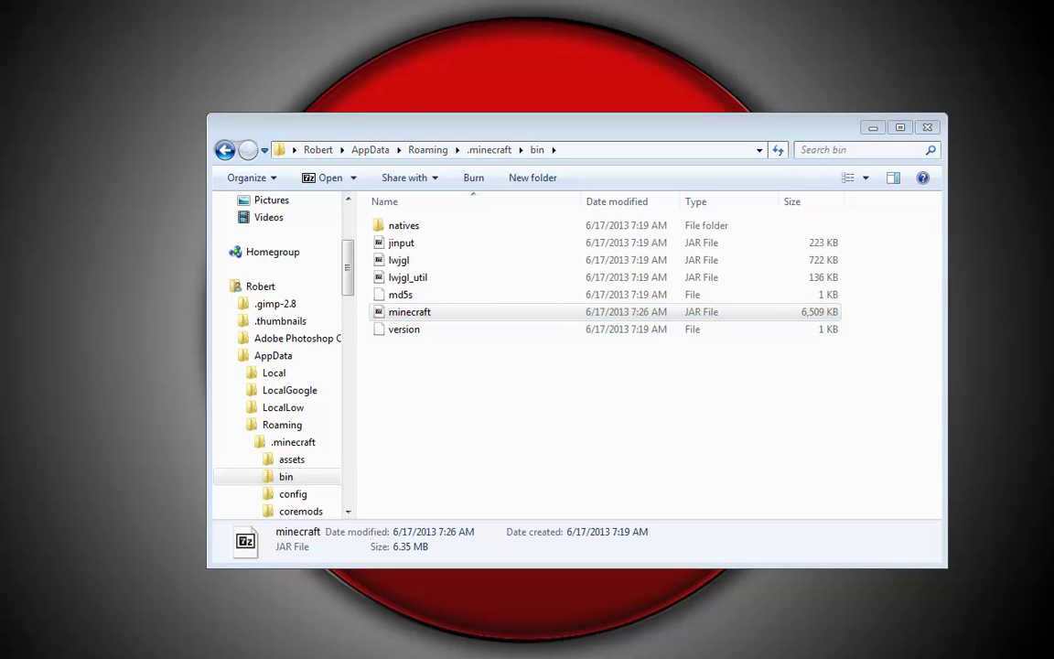
key("Return")
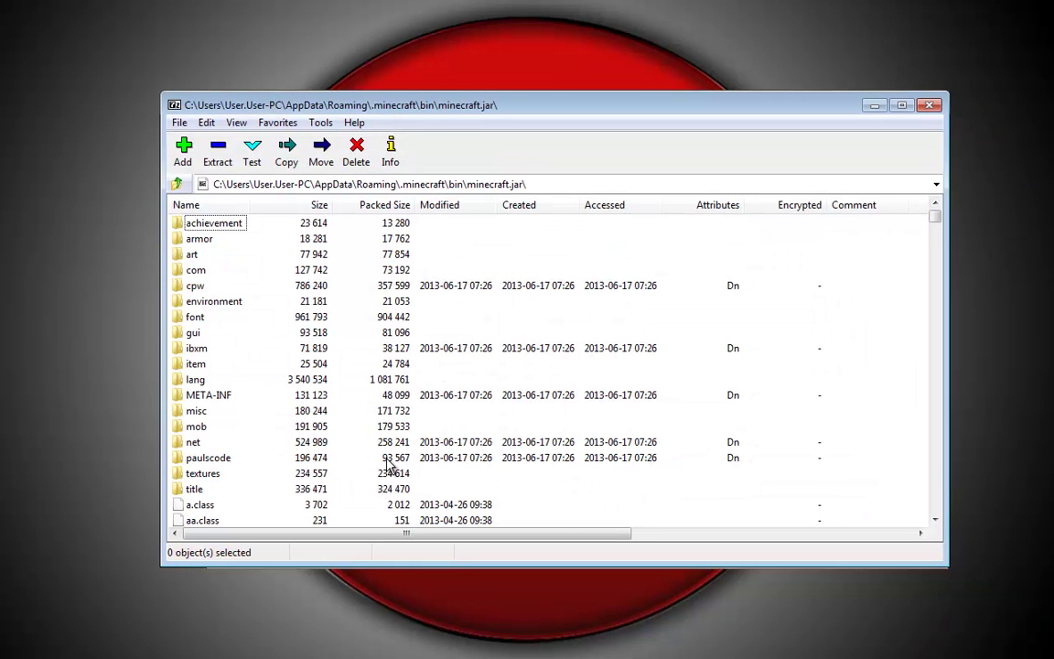
left_click(215, 223)
scroll(242, 323, "down", 5)
scroll(242, 325, "up", 5)
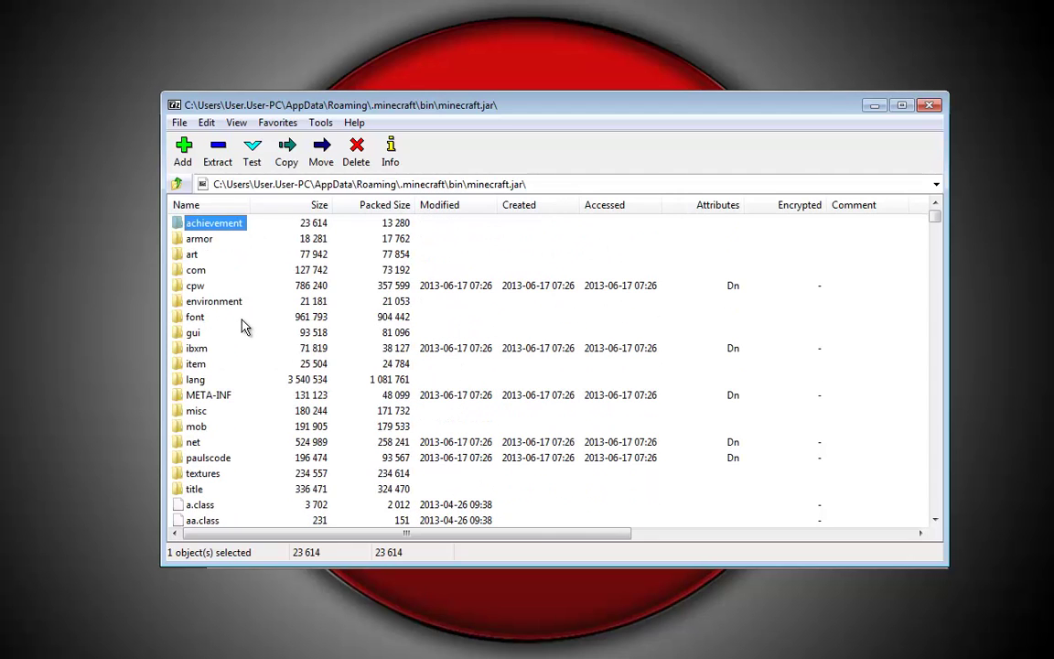
left_click(192, 492, "shift")
left_click(235, 264)
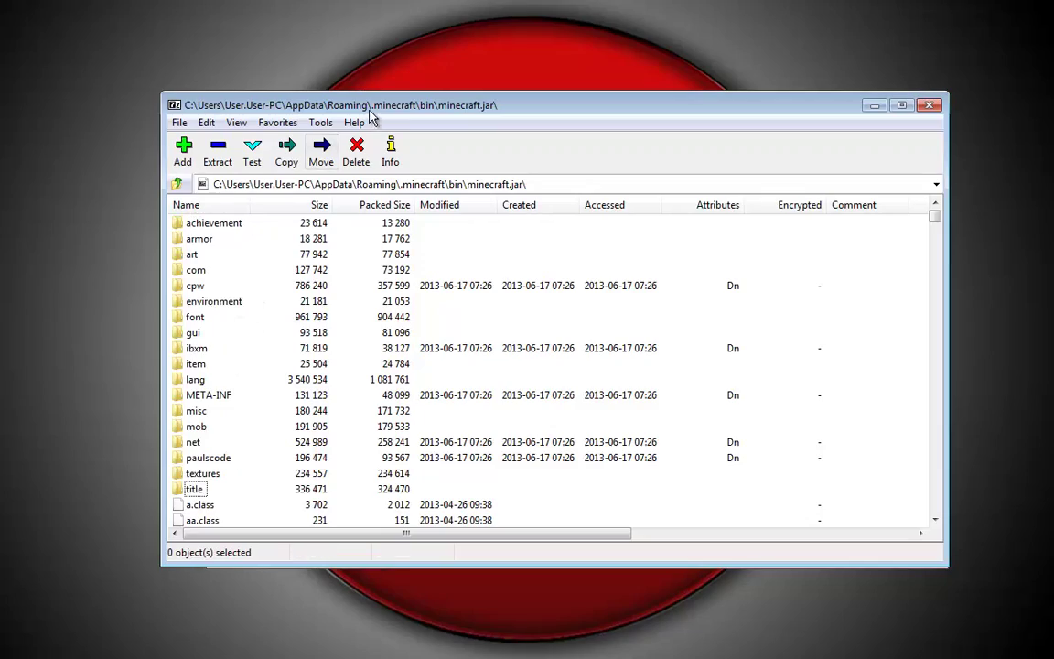
Rearrange the windows to uncover the desktop downloads and open minecraftforge-universal-1.5.2-7.8.1.737.zip alongside the minecraft.jar archive
left_click_drag(372, 115, 592, 204)
left_click_drag(654, 124, 1053, 119)
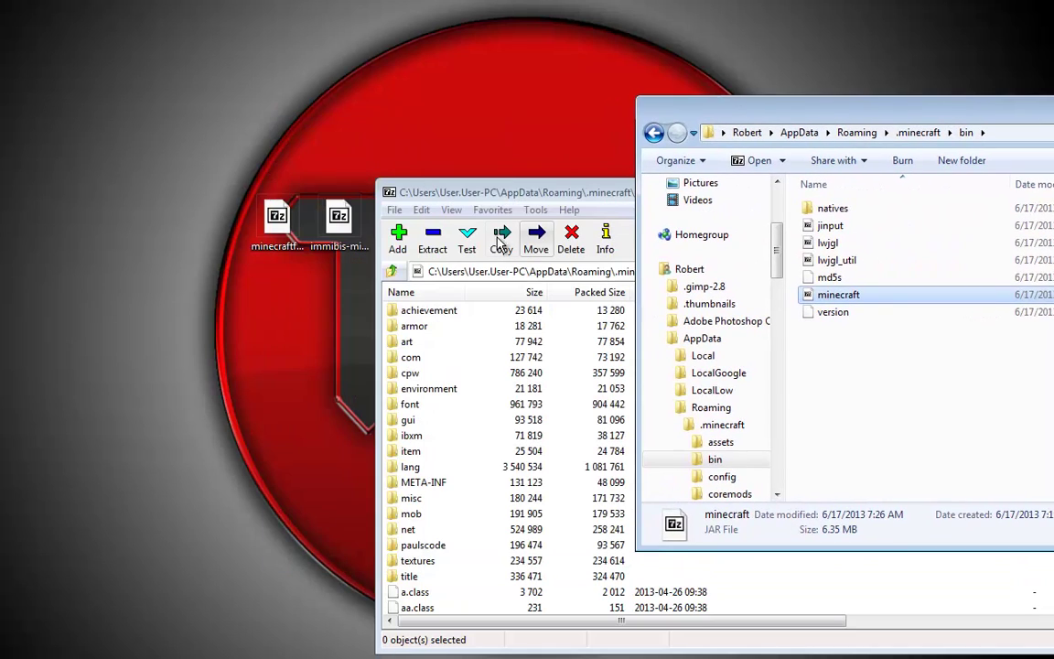
left_click(529, 194)
left_click(300, 232)
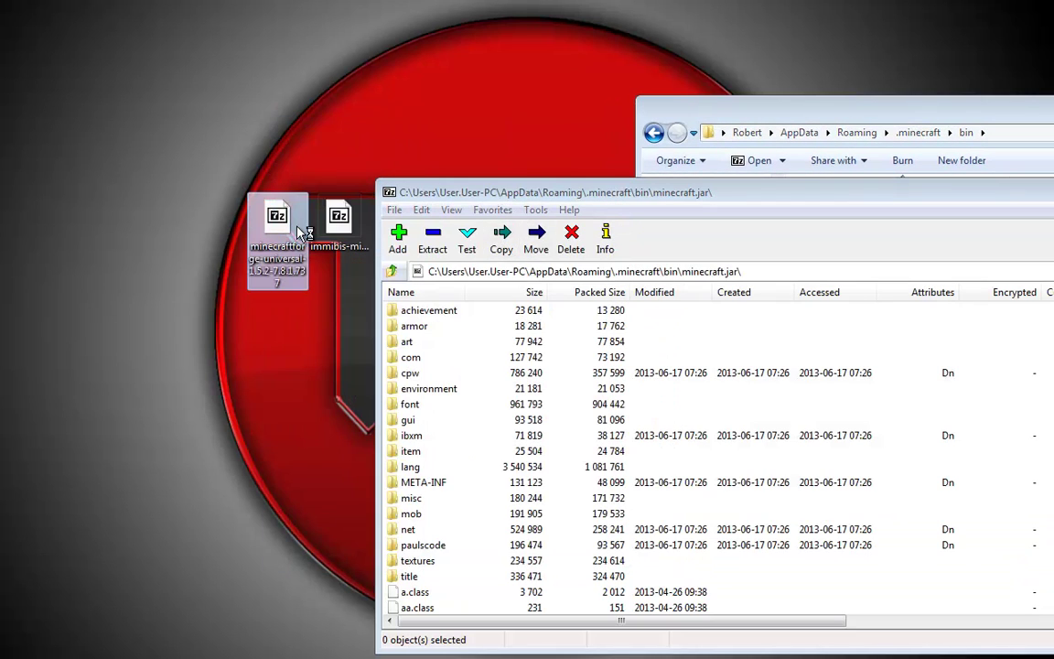
left_click_drag(302, 232, 269, 199)
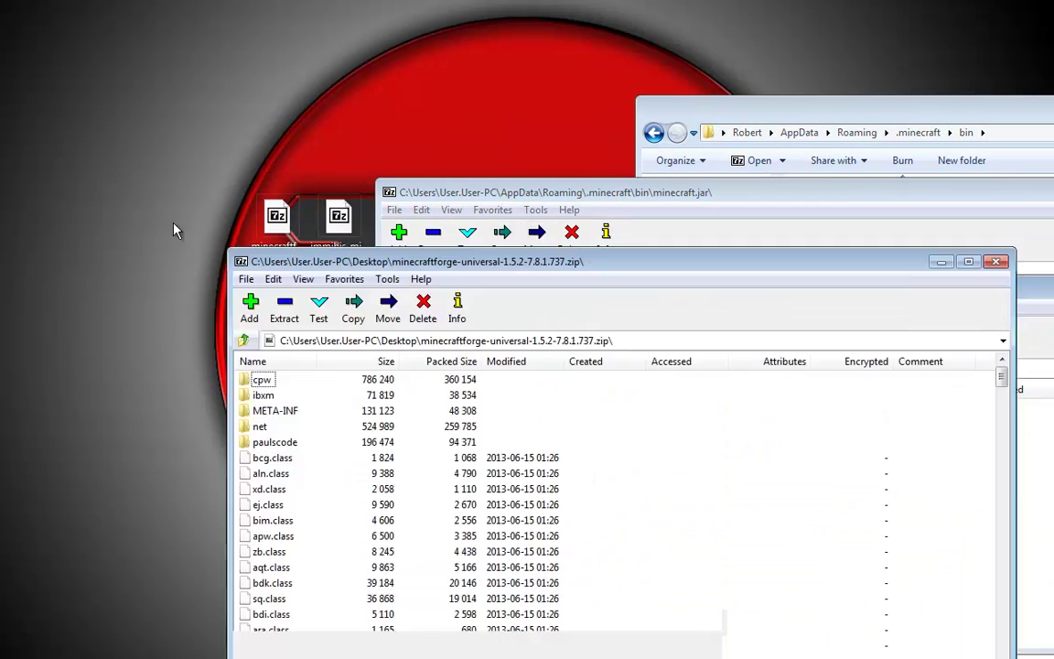
Copy every file and folder from the minecraftforge-universal-1.5.2-7.8.1.737.zip archive into the minecraft.jar archive, confirming the copy
left_click_drag(376, 255, 0, 119)
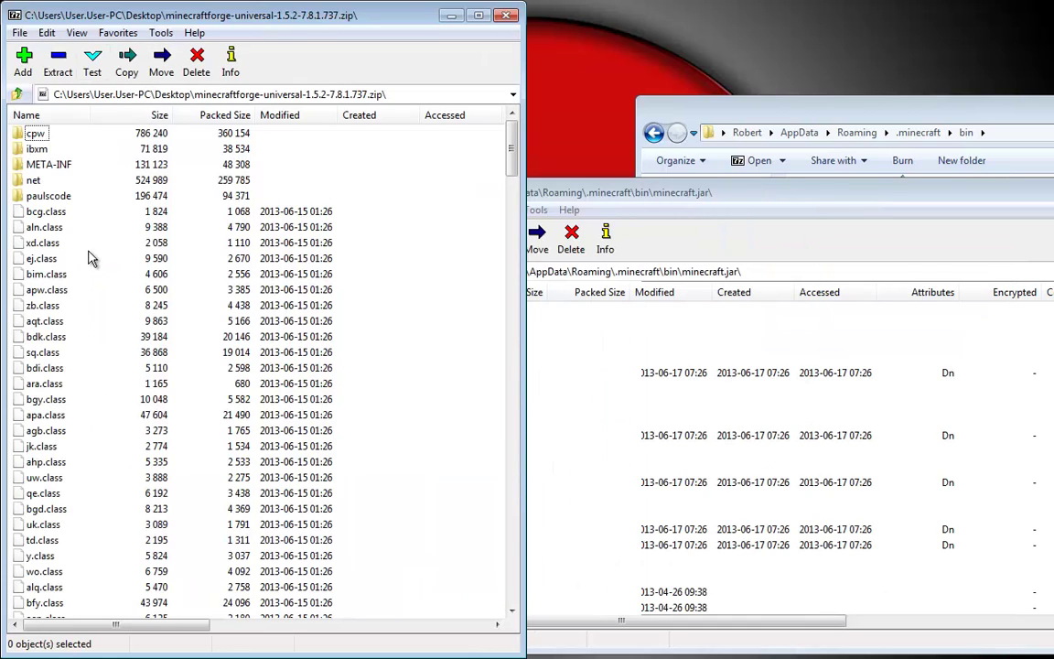
left_click(44, 259)
key("ctrl+a")
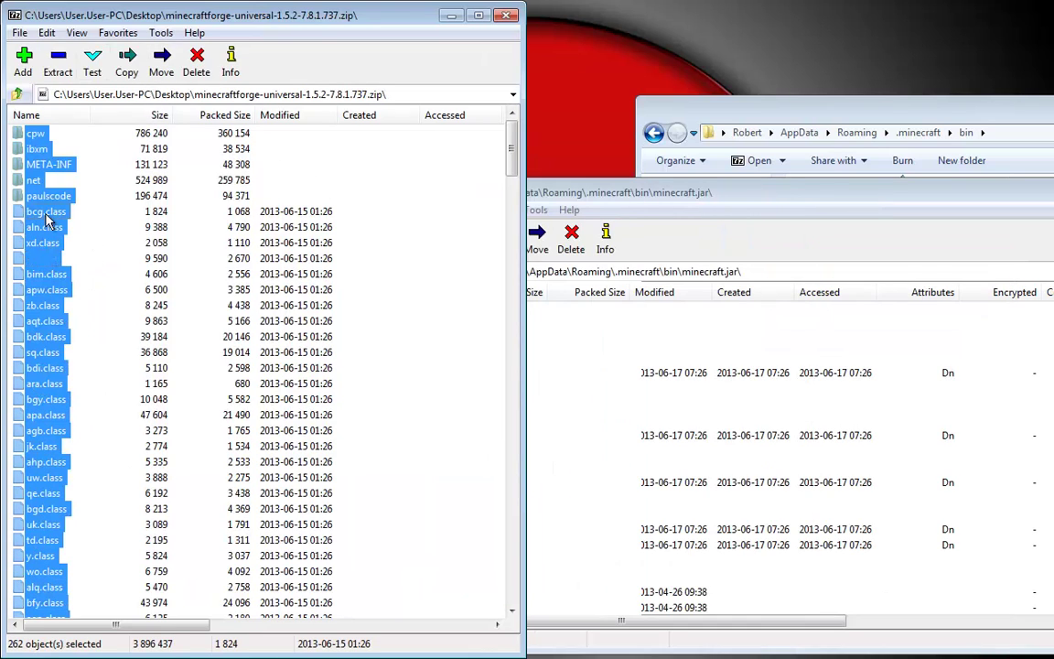
left_click_drag(63, 225, 981, 615)
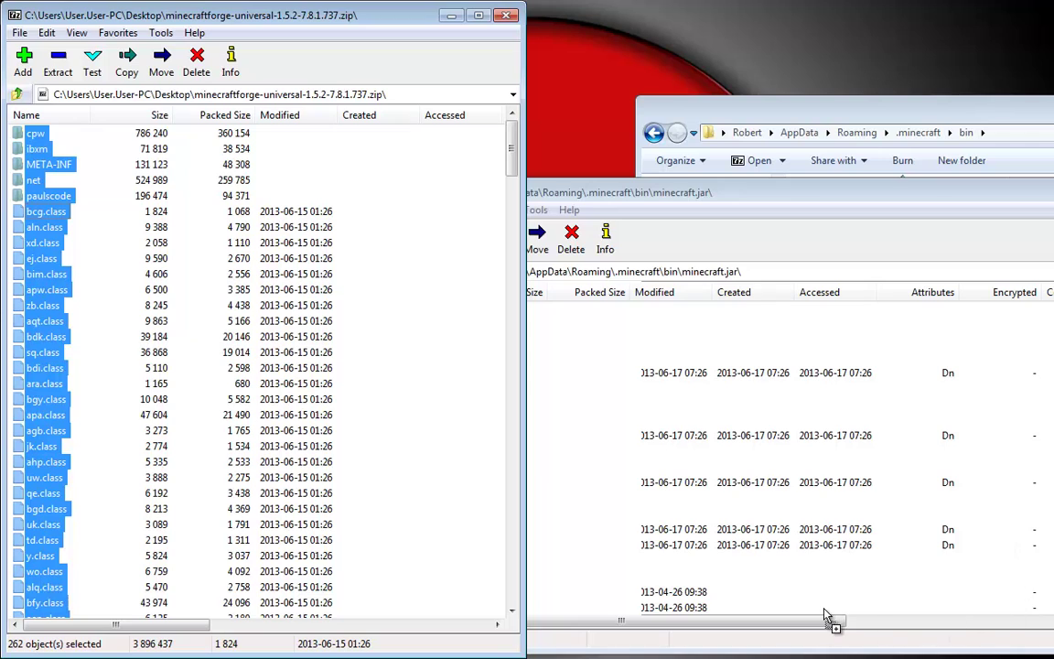
left_click_drag(828, 617, 879, 546)
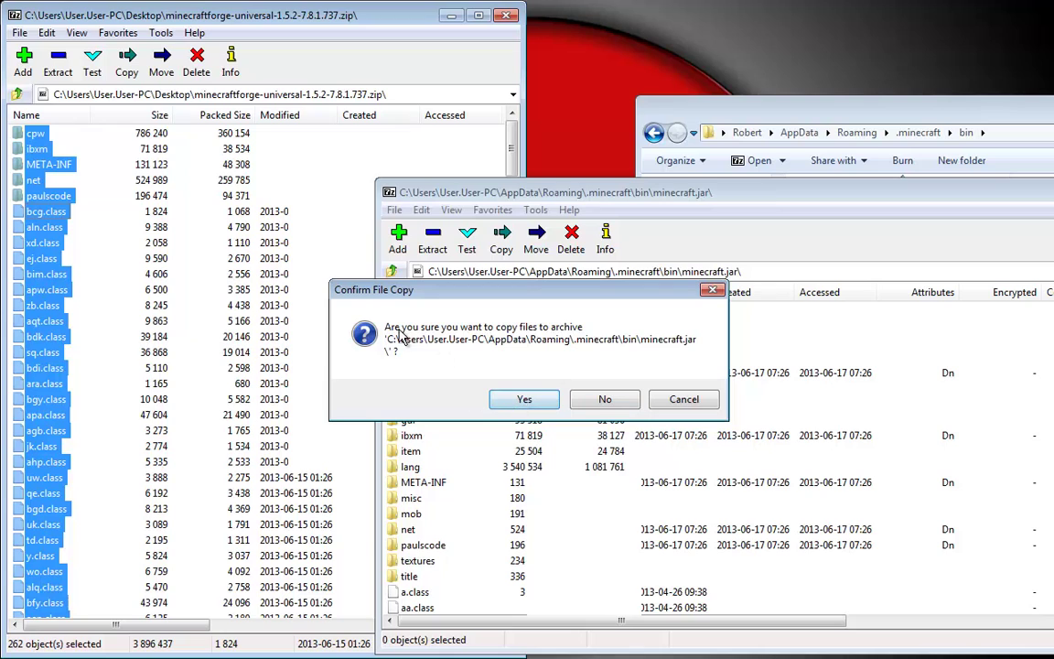
left_click(537, 401)
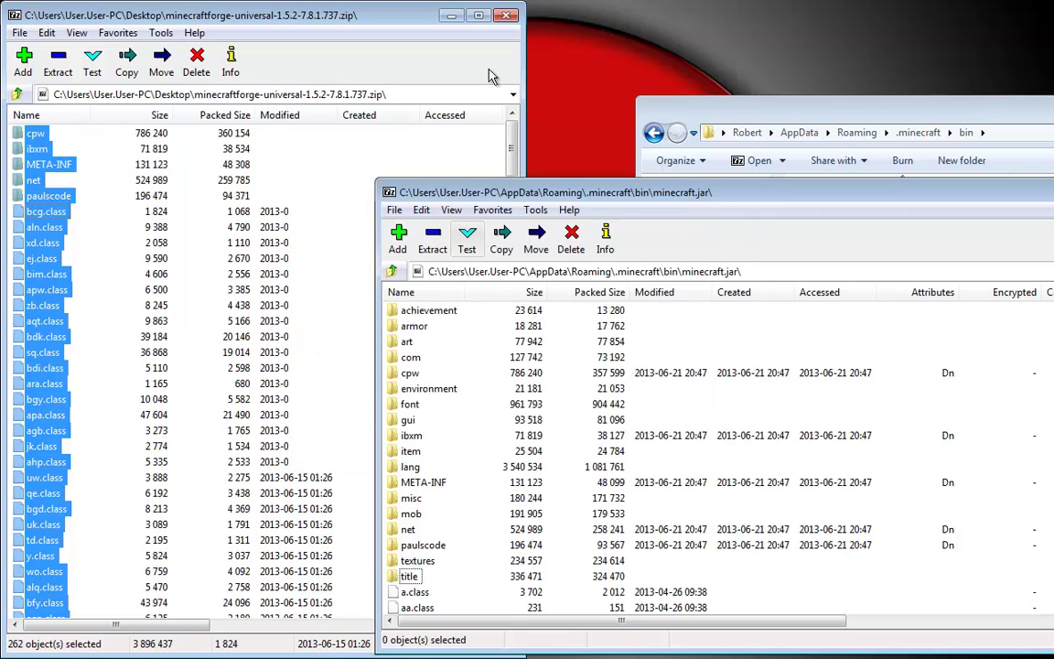
Put away the Forge and minecraft.jar archive windows and park the Forge download in the desktop's upper corner
left_click(453, 16)
left_click_drag(619, 206, 336, 148)
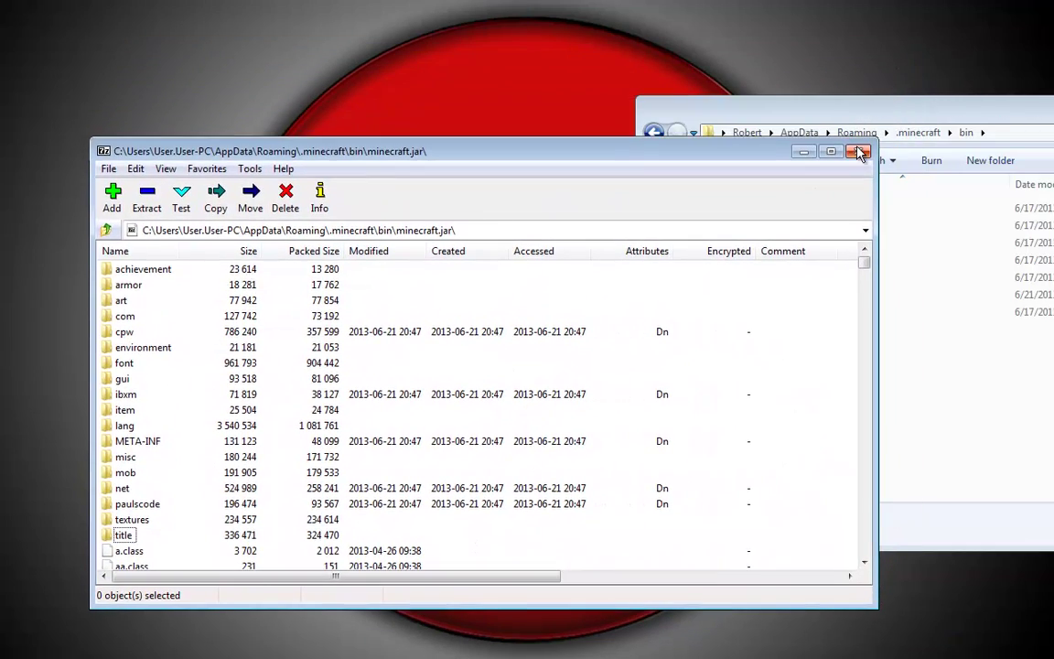
left_click(859, 148)
left_click_drag(790, 118, 495, 110)
left_click_drag(249, 224, 34, 60)
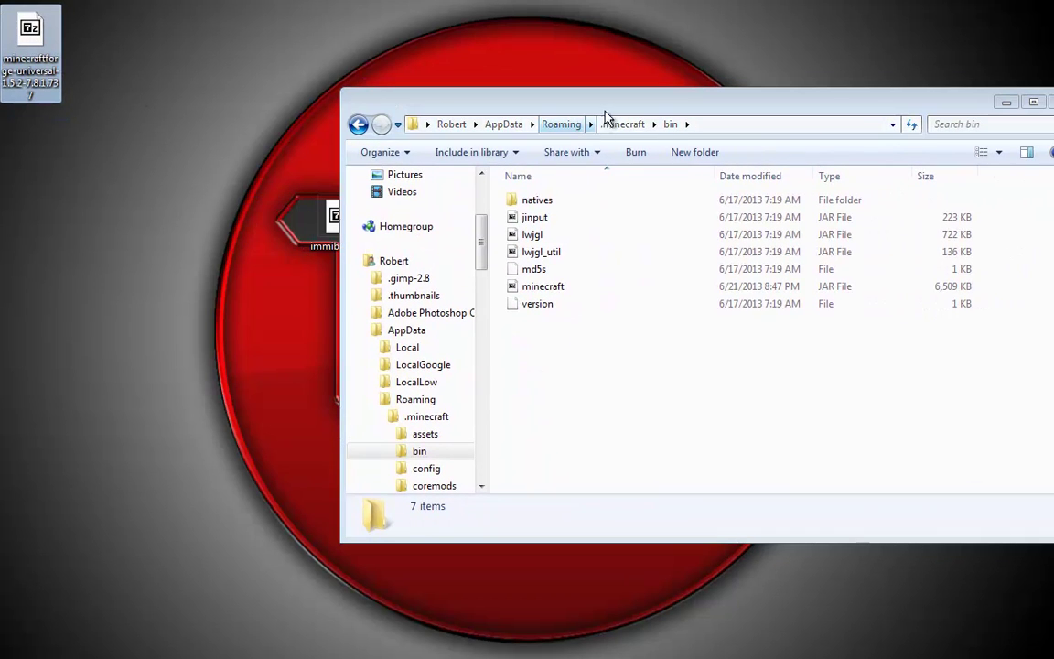
Open the coremods folder inside .minecraft and place its window so the desktop mod downloads are uncovered
left_click_drag(606, 110, 667, 110)
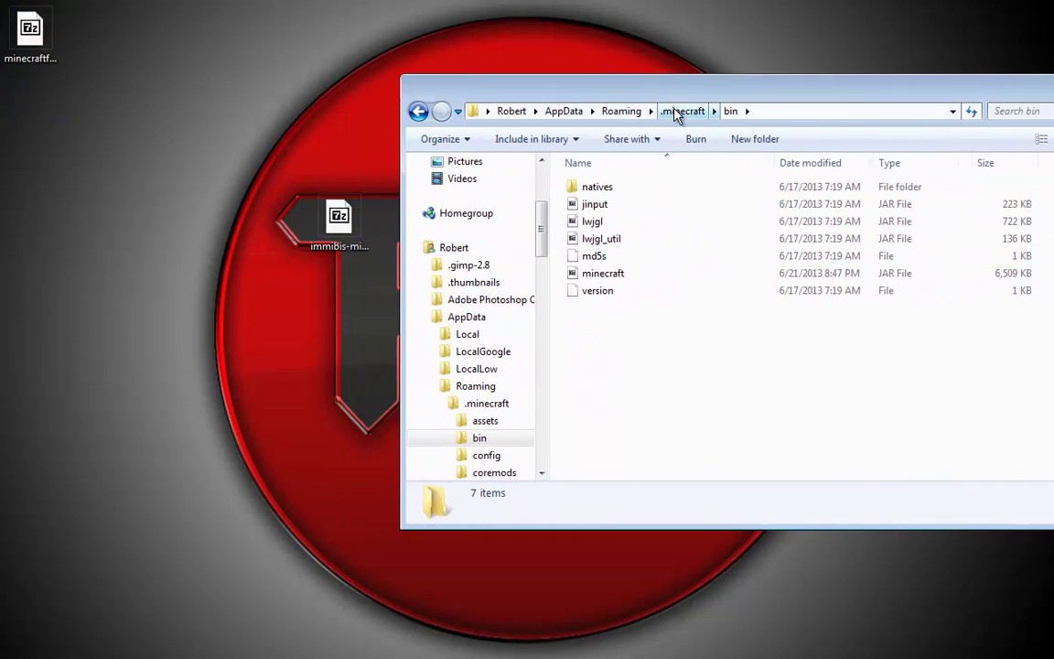
left_click(688, 111)
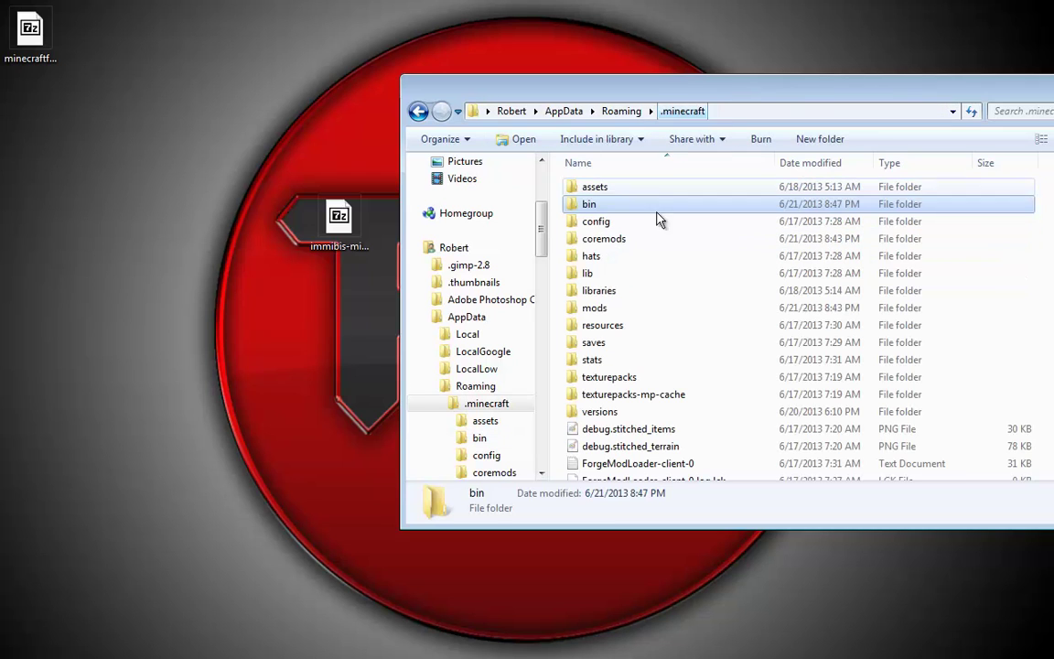
double_click(639, 238)
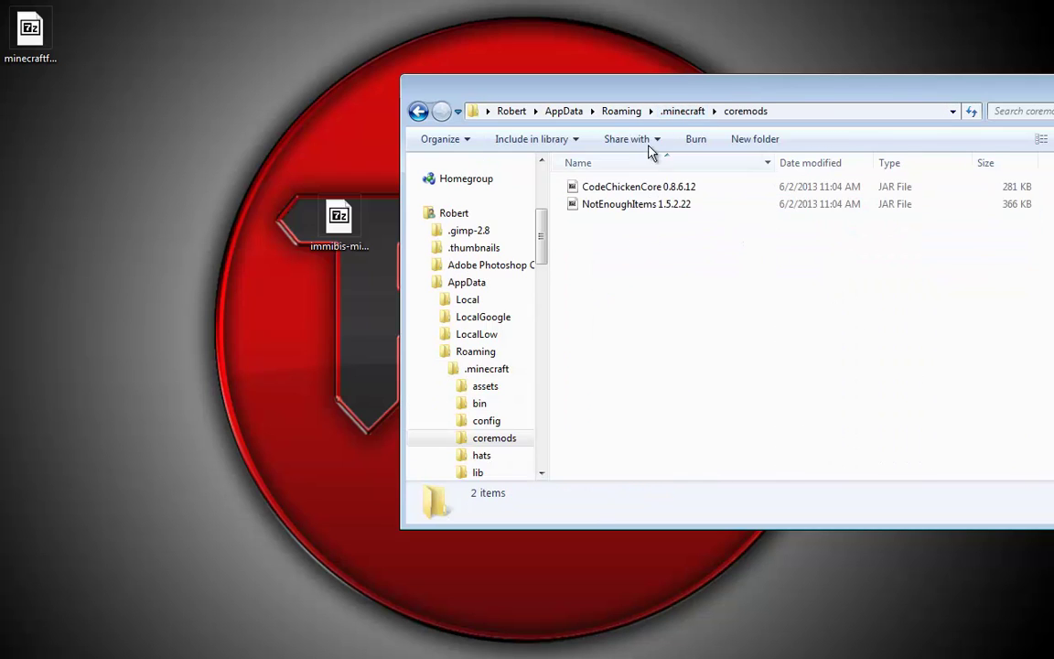
left_click_drag(696, 101, 487, 342)
left_click_drag(412, 463, 461, 424)
left_click(437, 474)
left_click(487, 485)
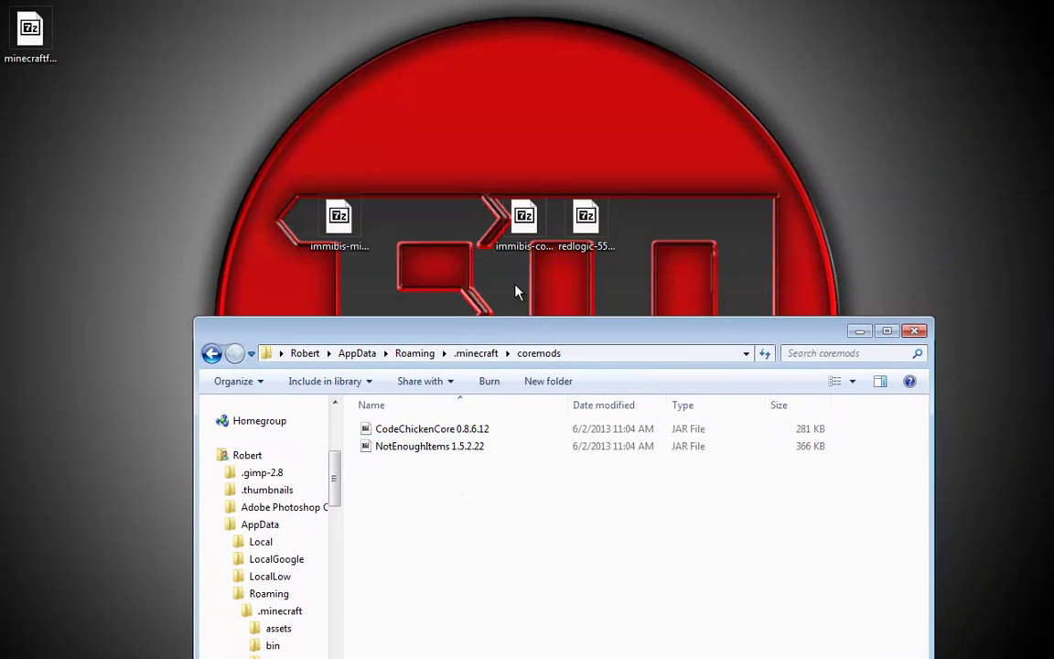
Put immibis-microblocks-55.0.4 into the coremods folder and keep a copy on the desktop beside the Forge download
left_click(335, 234)
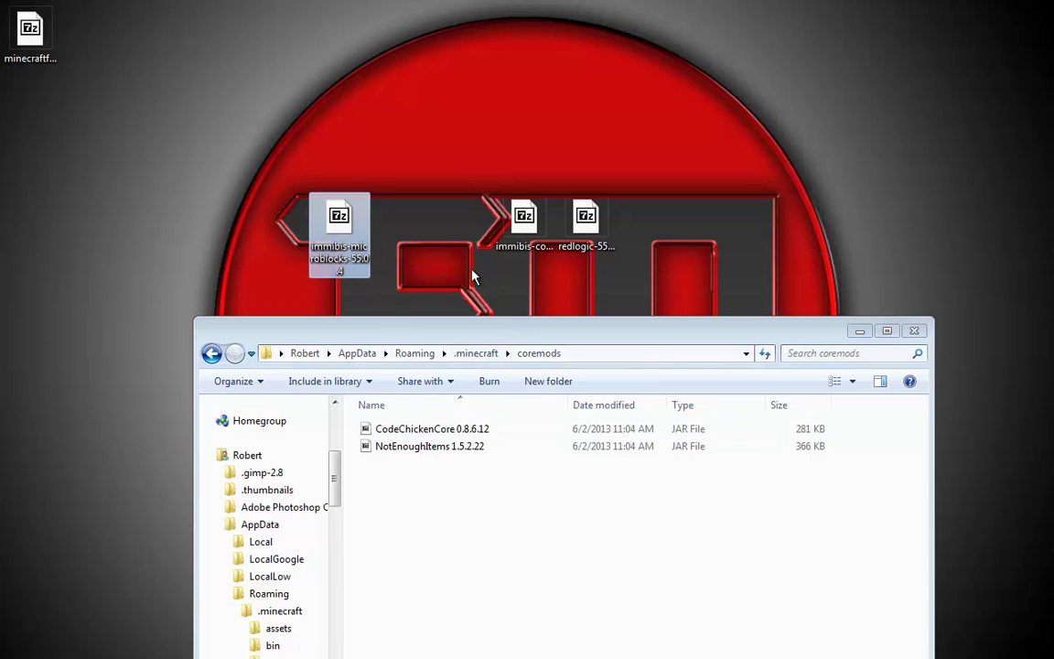
left_click_drag(667, 272, 301, 204)
left_click(419, 245)
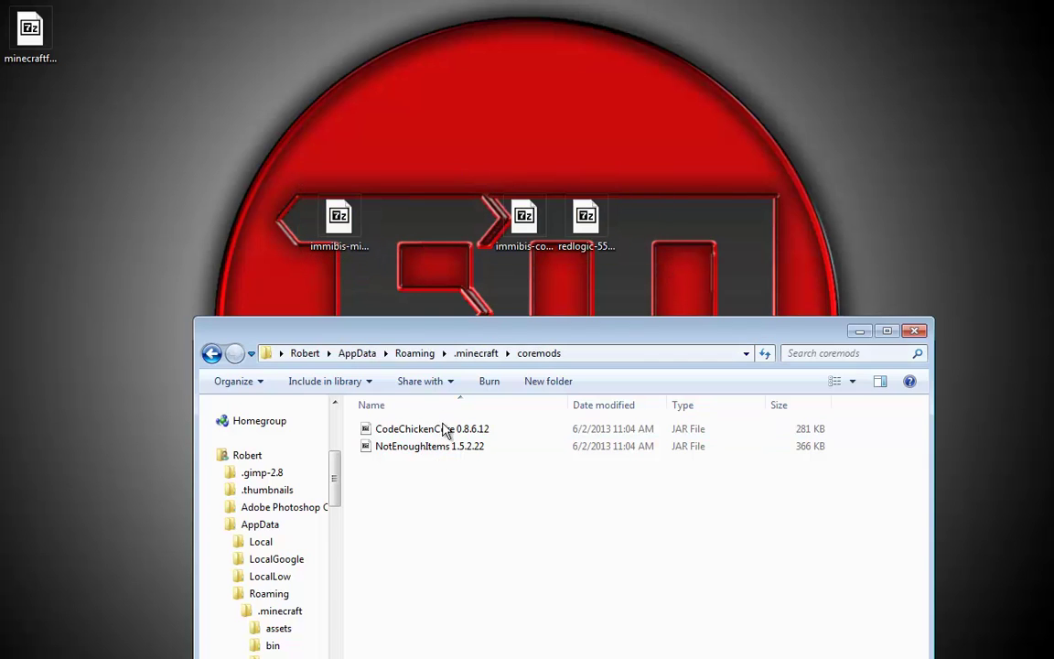
left_click(346, 236)
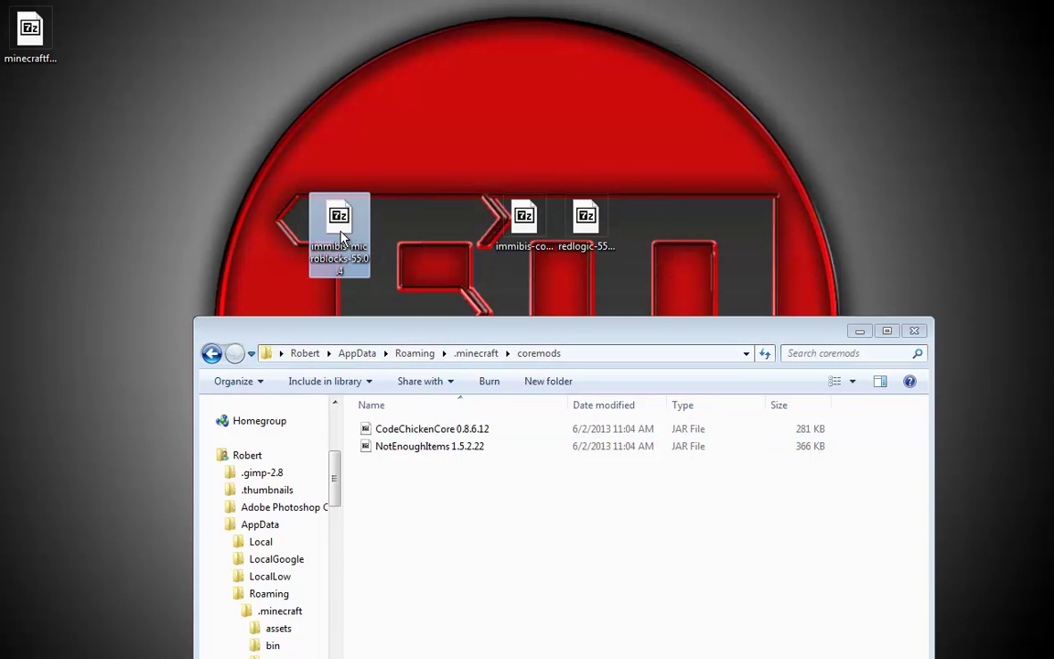
left_click_drag(342, 236, 276, 173)
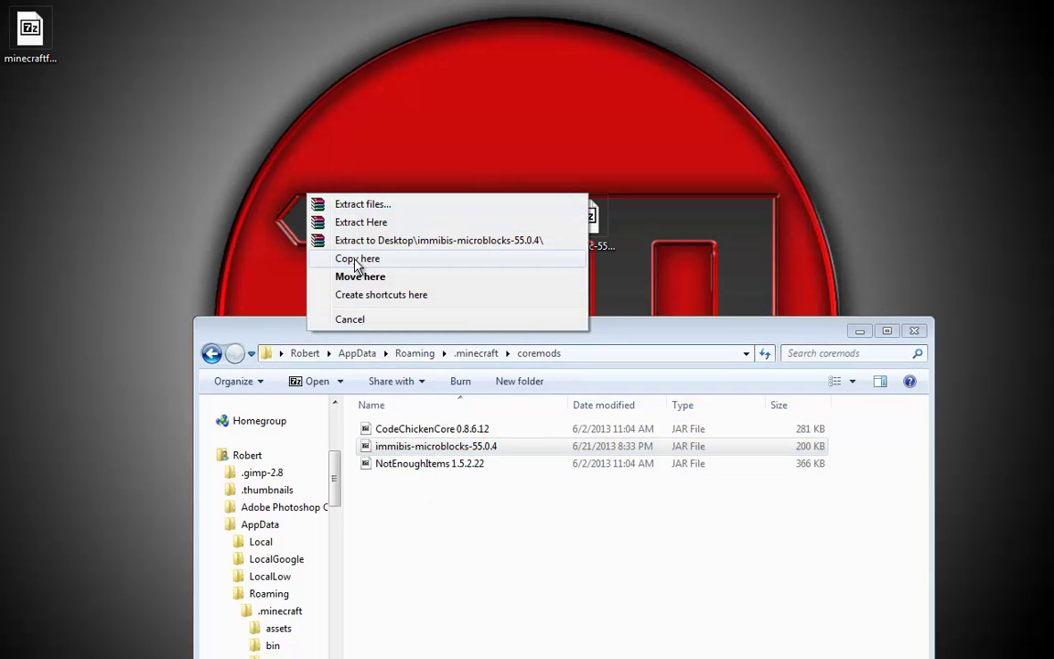
left_click(357, 259)
left_click_drag(341, 172, 97, 56)
Open the mods folder inside .minecraft and move immibis-core-55.1.4 and redlogic-55.1.2 from the desktop into it
left_click(476, 353)
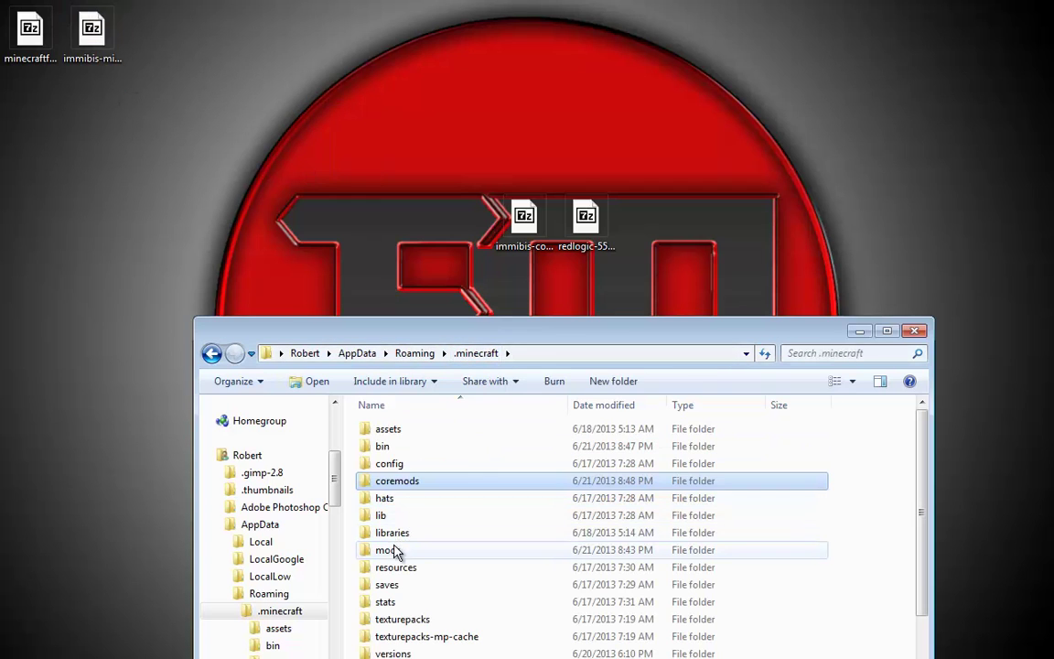
double_click(392, 550)
left_click(520, 252)
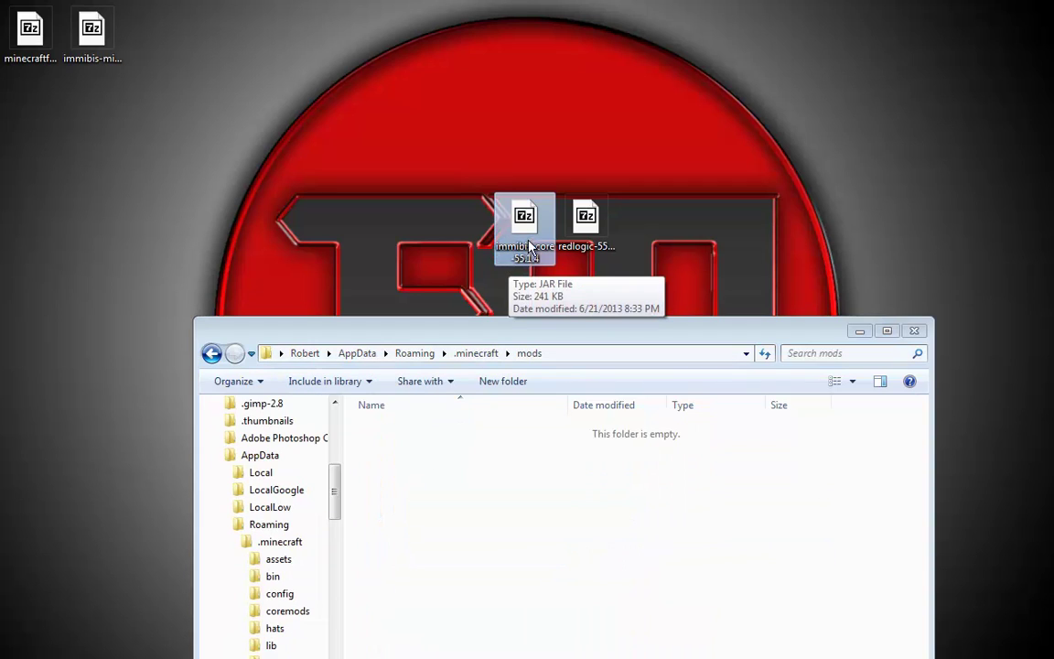
mouse_move(531, 260)
left_mouse_down()
mouse_move(413, 346)
mouse_move(442, 382)
mouse_move(526, 258)
left_mouse_up()
left_click_drag(654, 247, 515, 478)
left_click(545, 557)
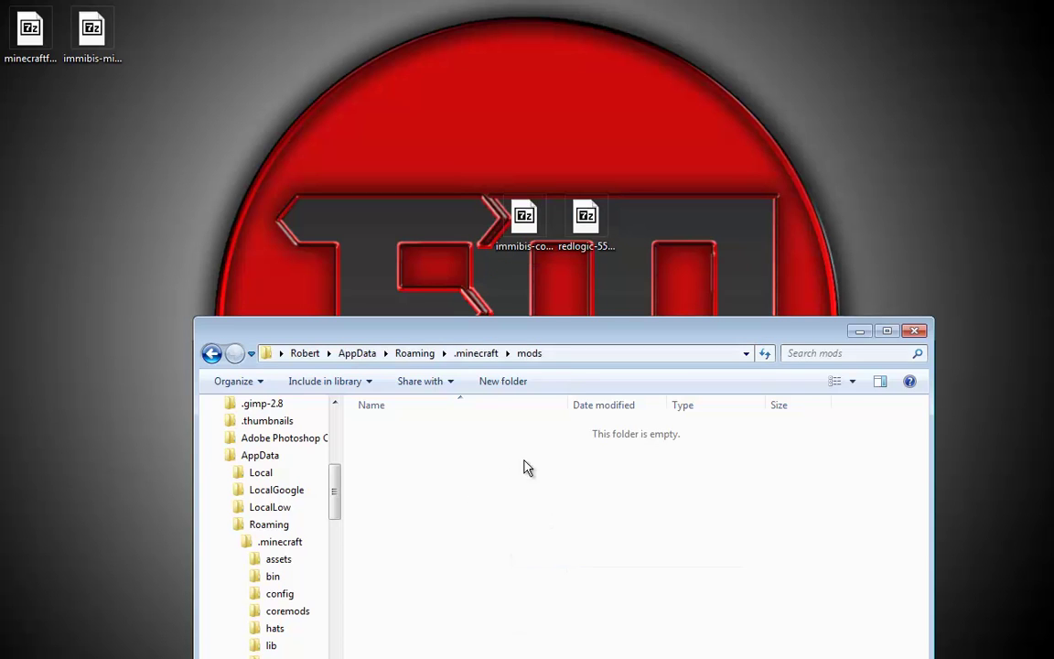
left_click_drag(497, 335, 471, 172)
left_click(424, 267)
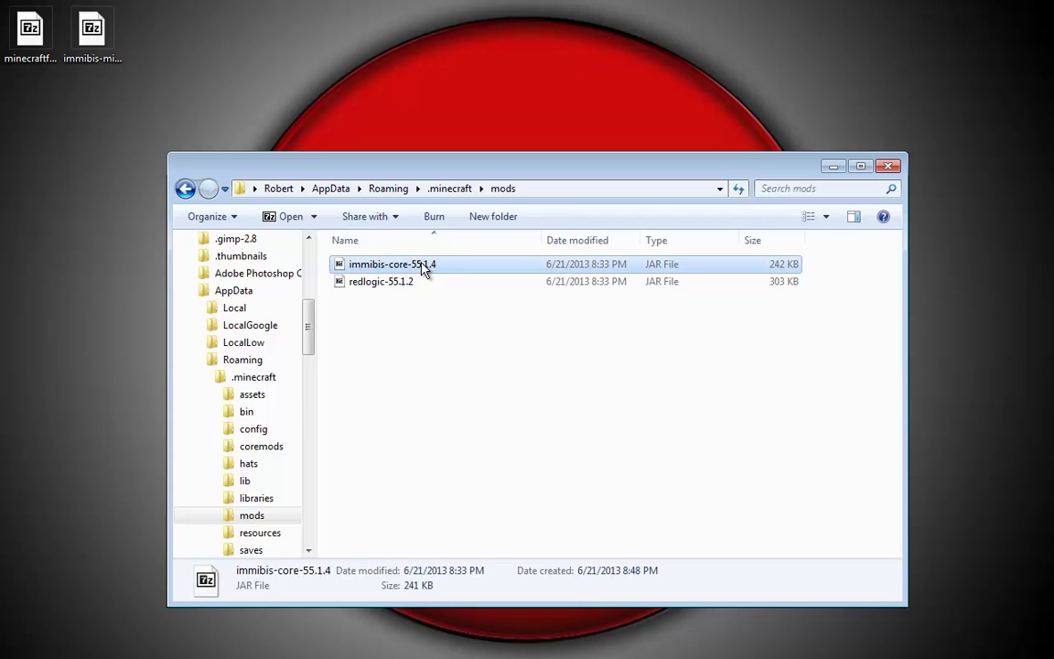
Launch Minecraft from the desktop's Games group and log in with the remembered account
left_click(95, 25)
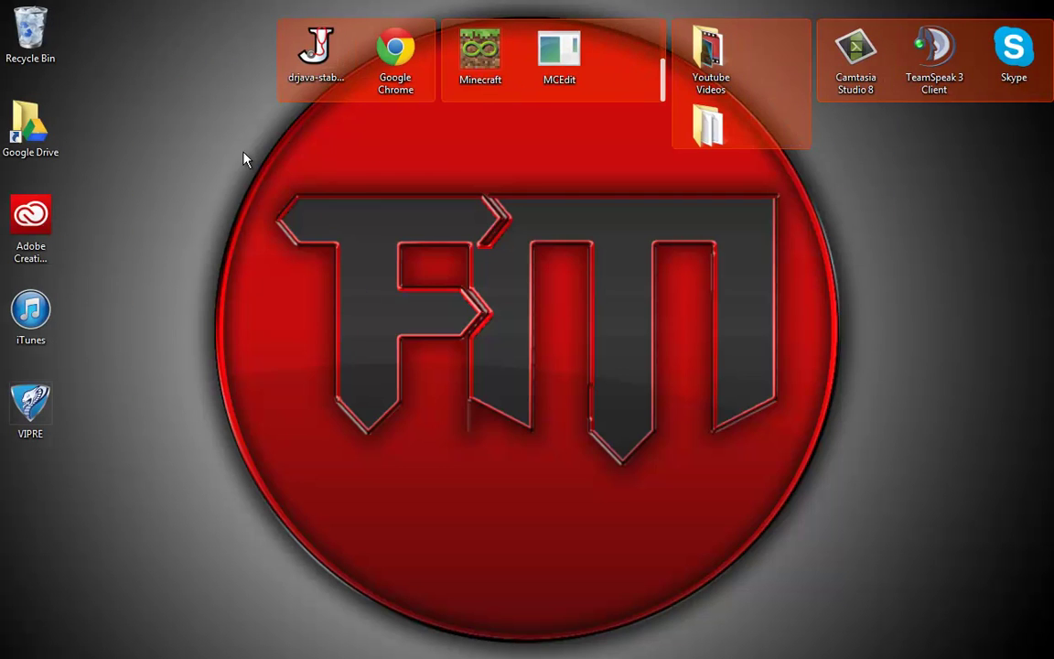
scroll(600, 91, "up", 2)
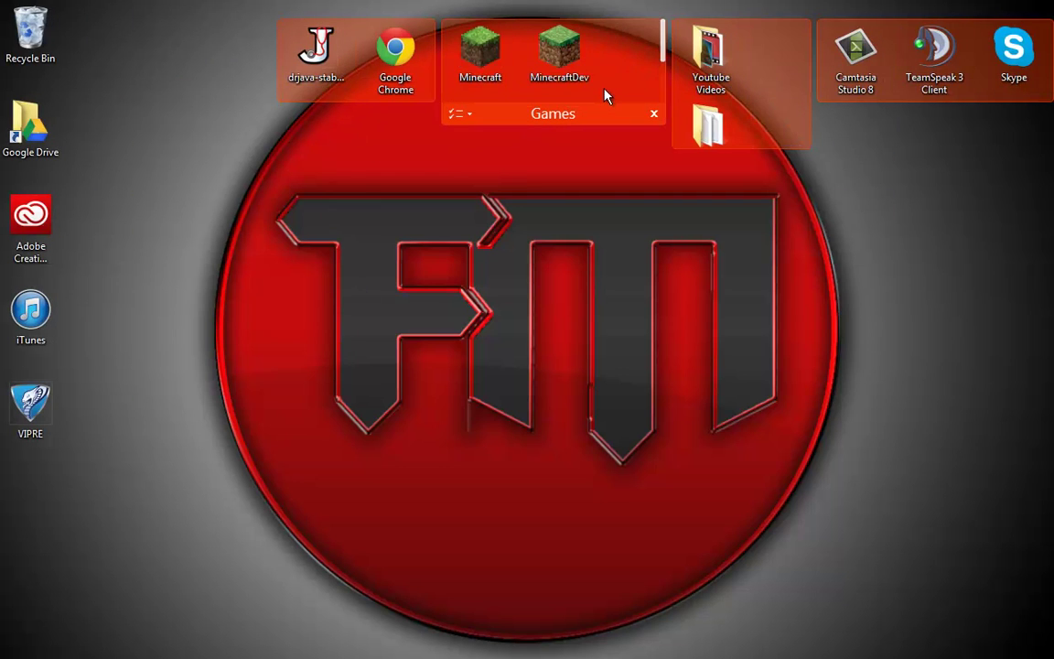
double_click(469, 68)
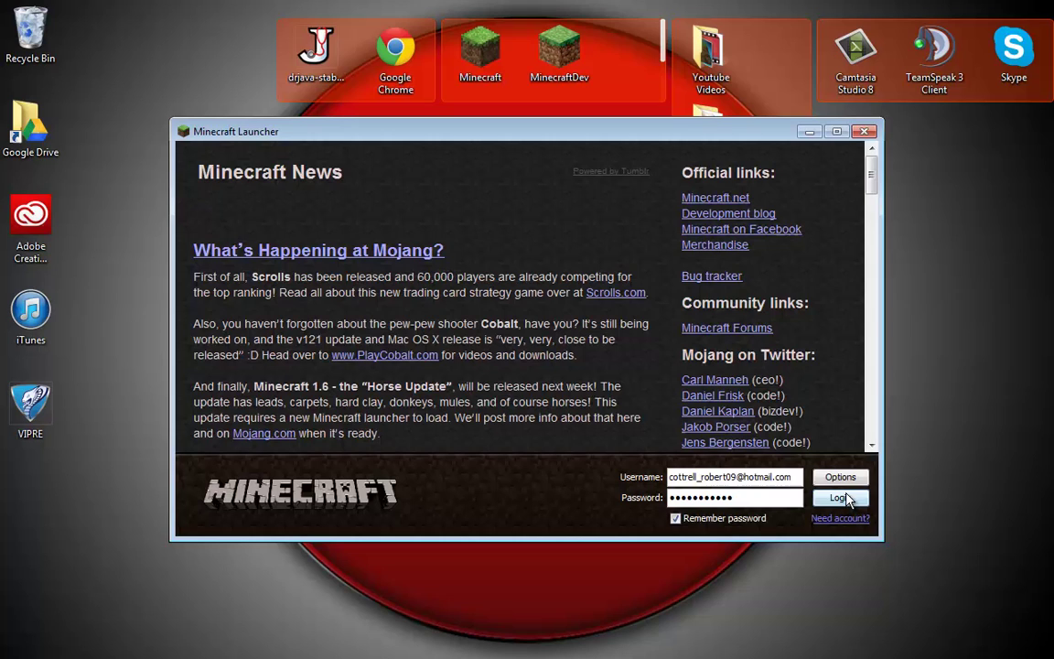
left_click(840, 497)
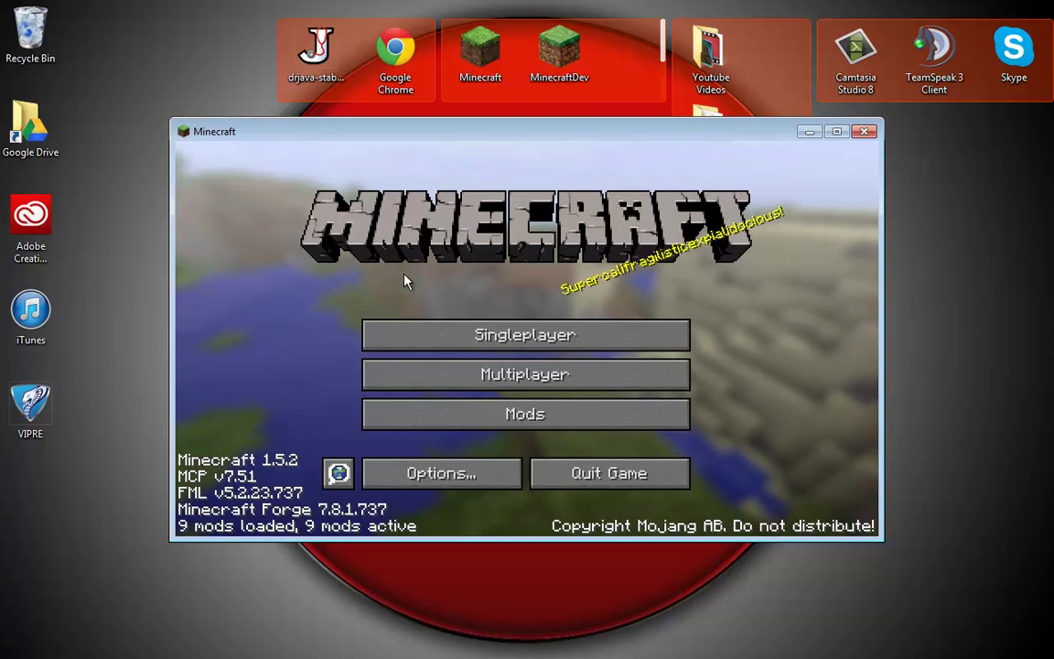
Examine the mod list entries for Forge Mod Loader, Immibis's Microblocks, Immibis Core and RedLogic, then return to the title screen
left_click(429, 415)
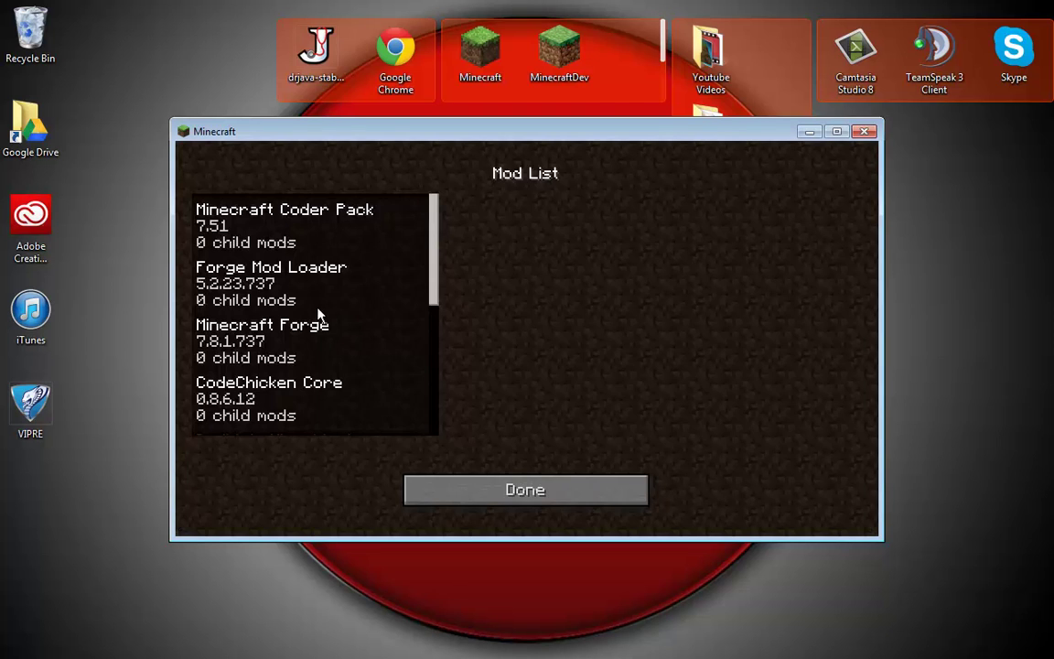
left_click(295, 299)
scroll(296, 299, "down", 3)
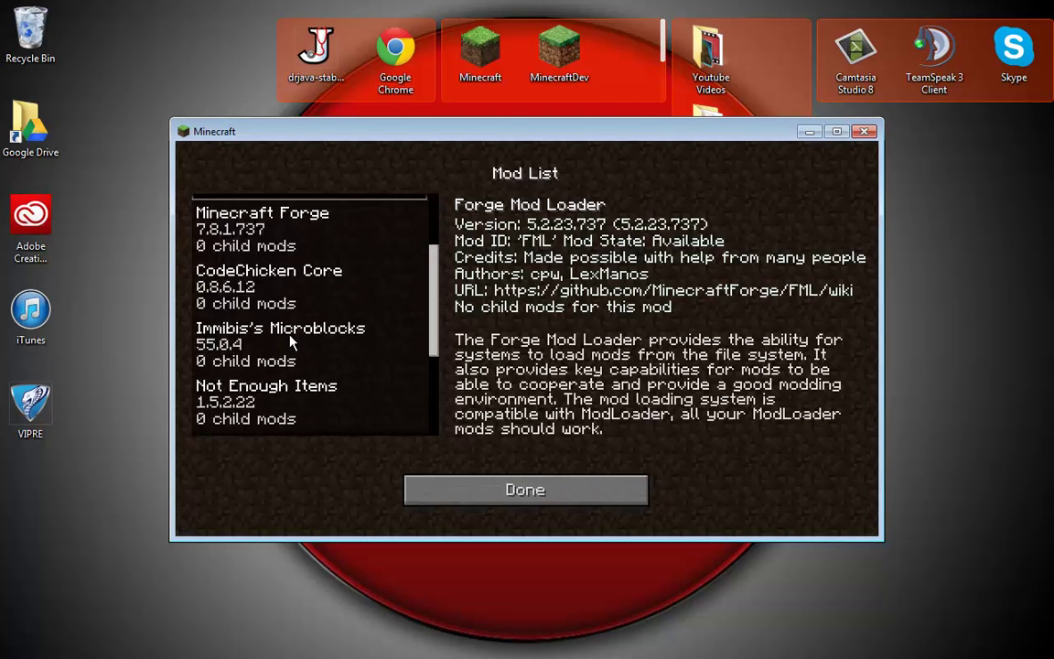
left_click(283, 341)
scroll(358, 351, "down", 3)
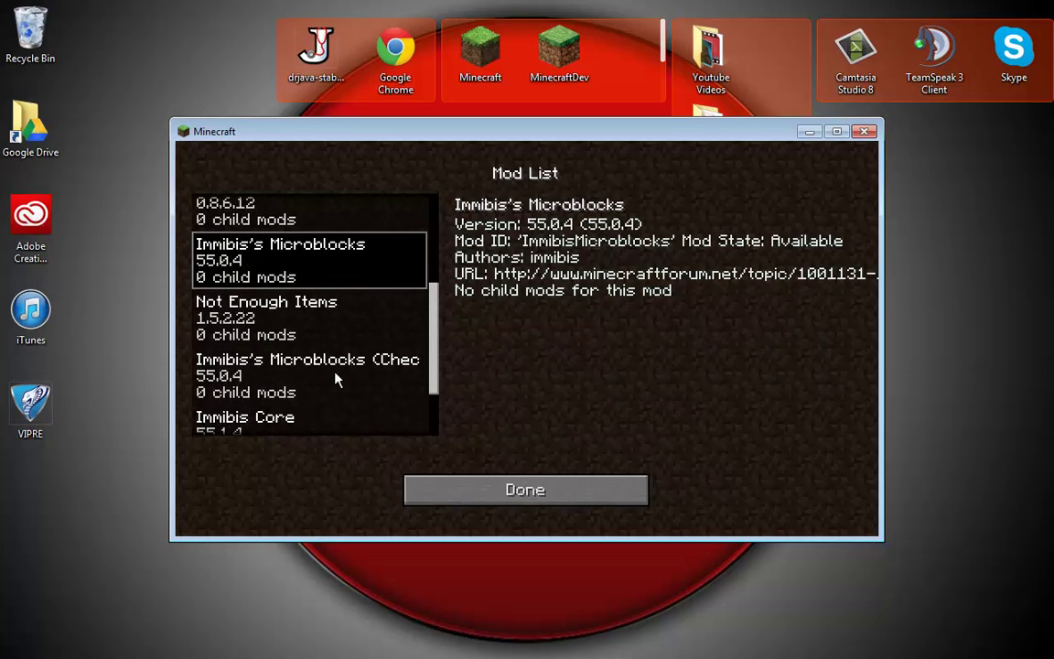
left_click(319, 382)
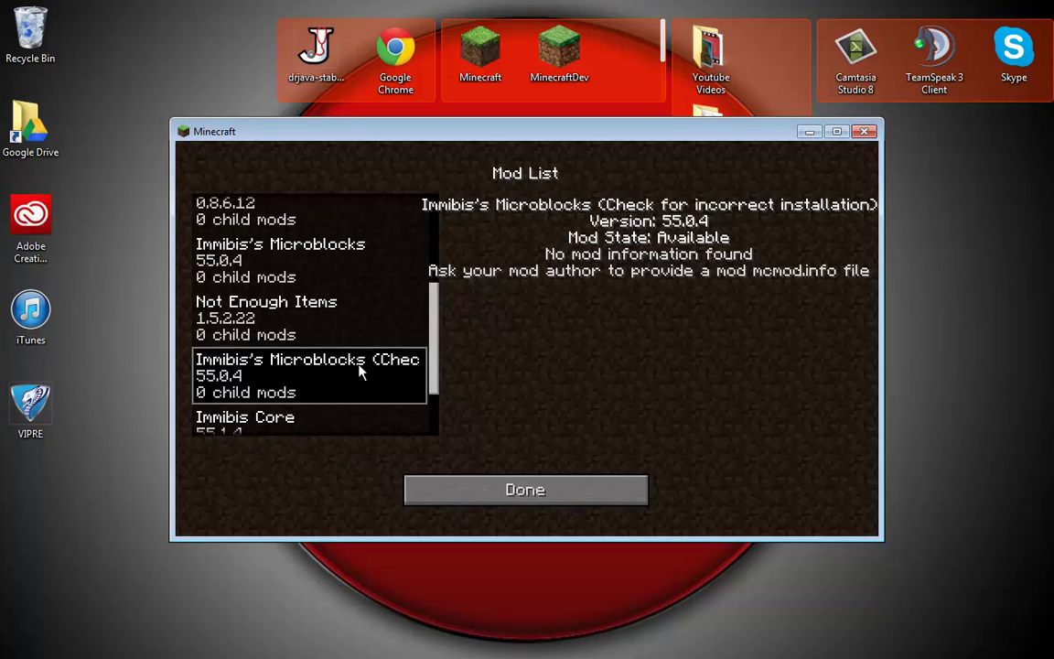
scroll(357, 370, "down", 3)
left_click(291, 341)
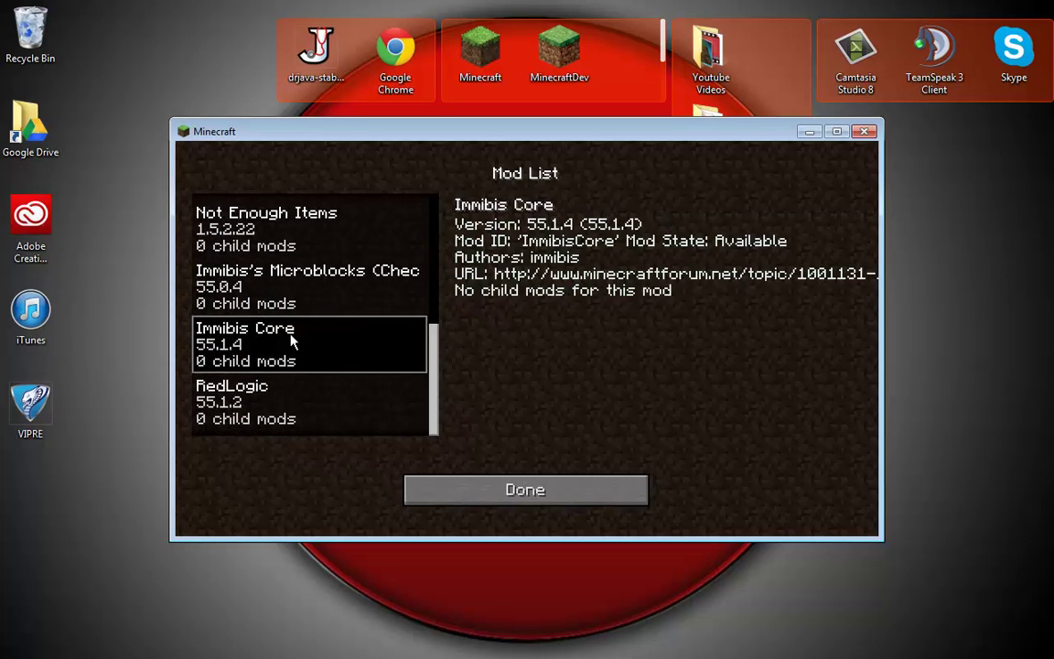
left_click(265, 401)
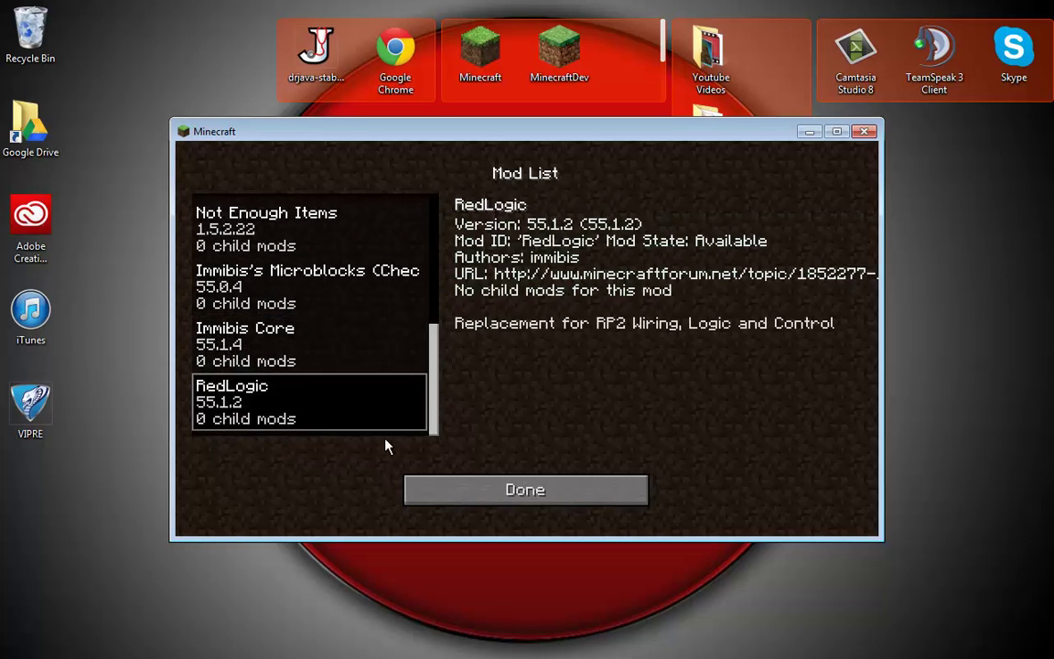
left_click(454, 487)
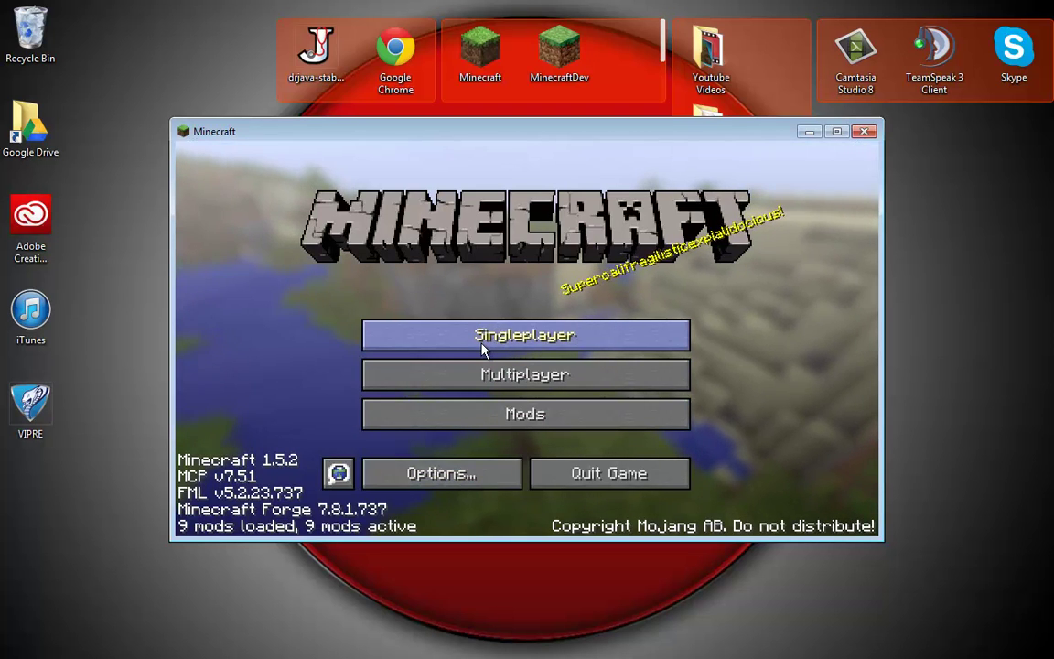
Load a singleplayer world and show the inventory with the full item list in a maximized game window
left_click(480, 337)
left_click(423, 466)
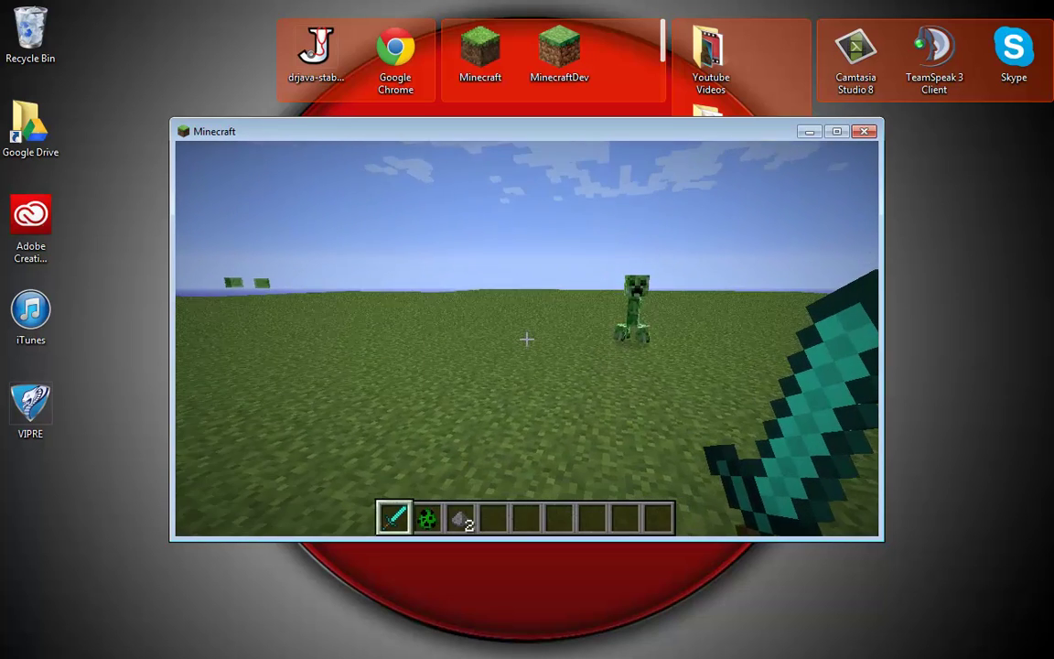
key("e")
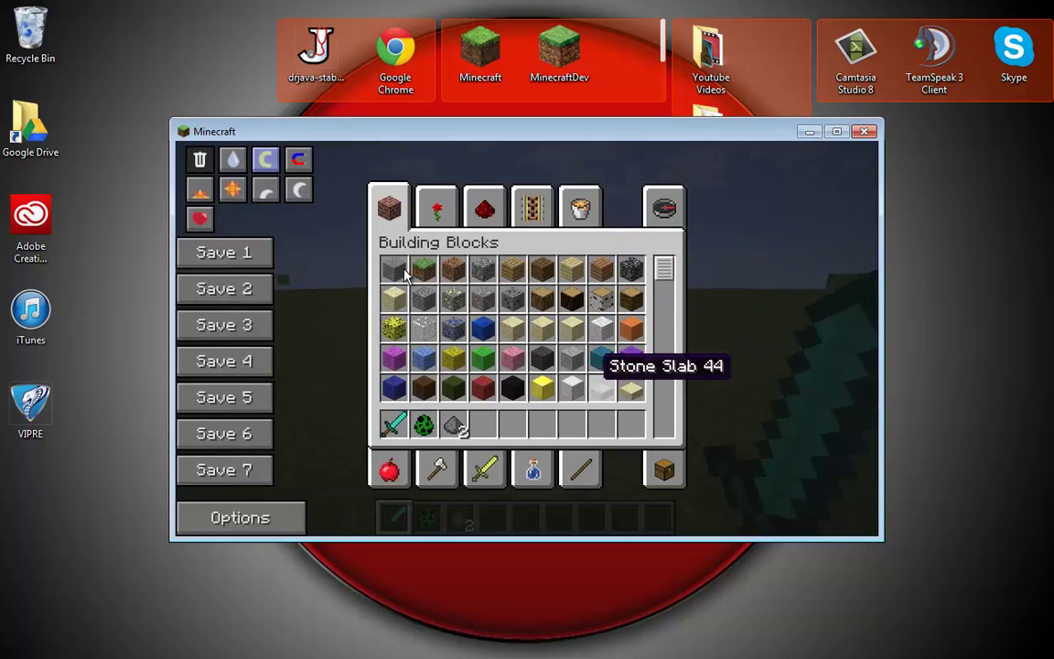
left_click(262, 160)
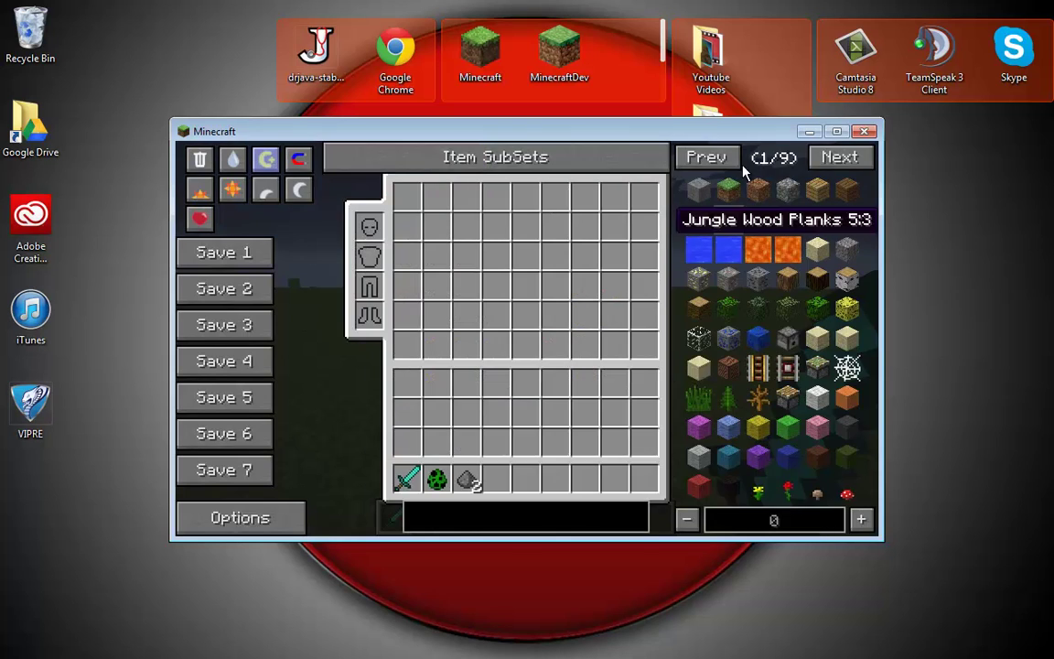
left_click(836, 131)
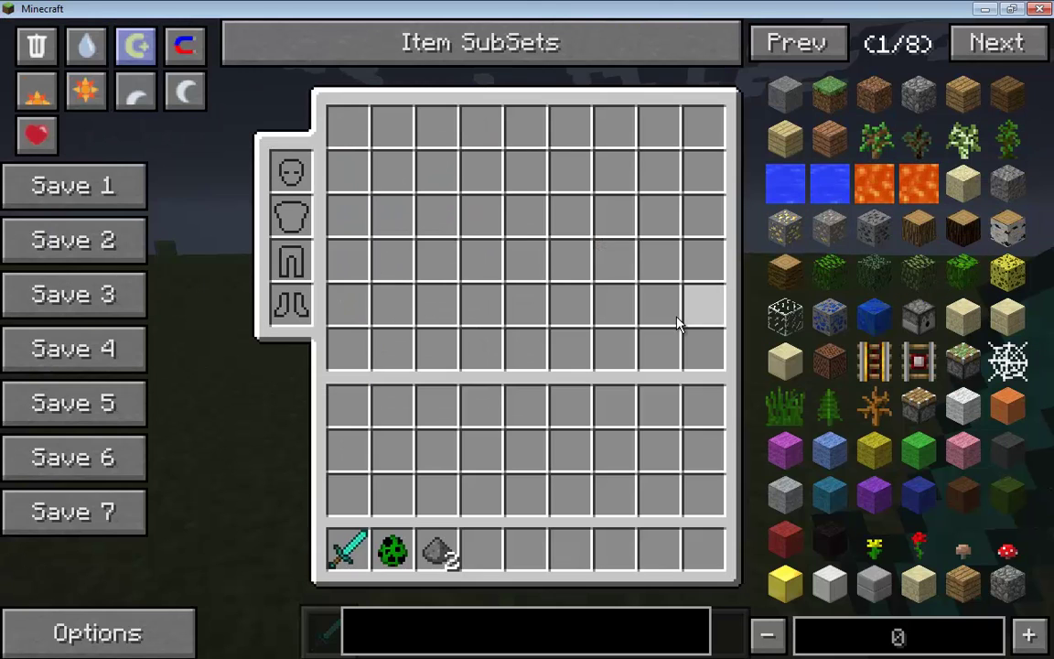
Change the GUI Scale from Auto in the video settings and return to the game
key("e")
key("Escape")
left_click(461, 400)
left_click(449, 359)
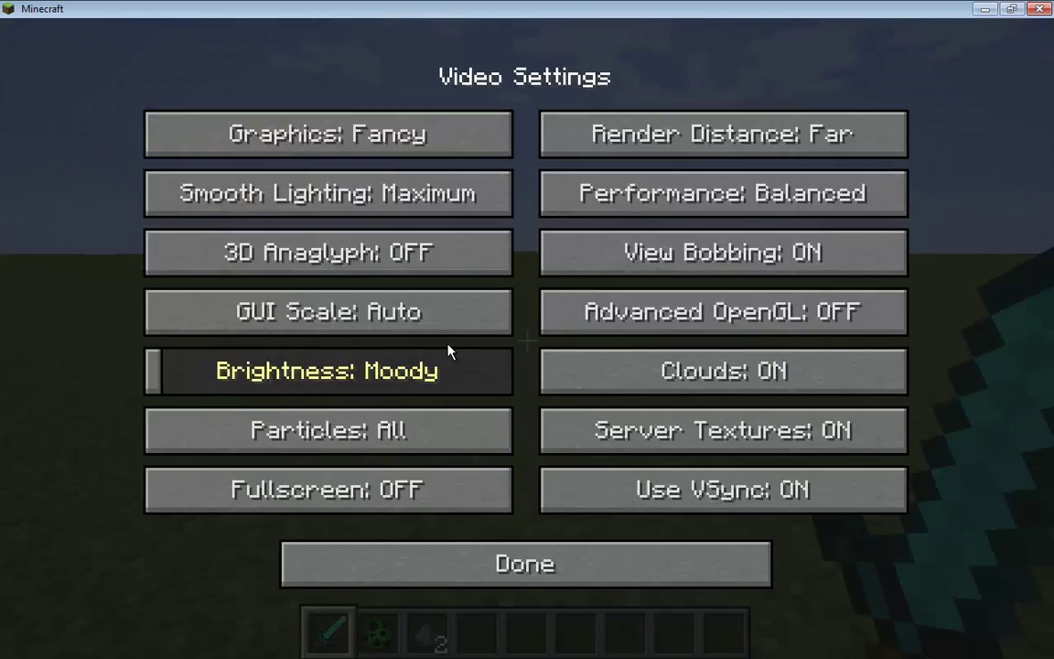
left_click(436, 314)
key("Escape")
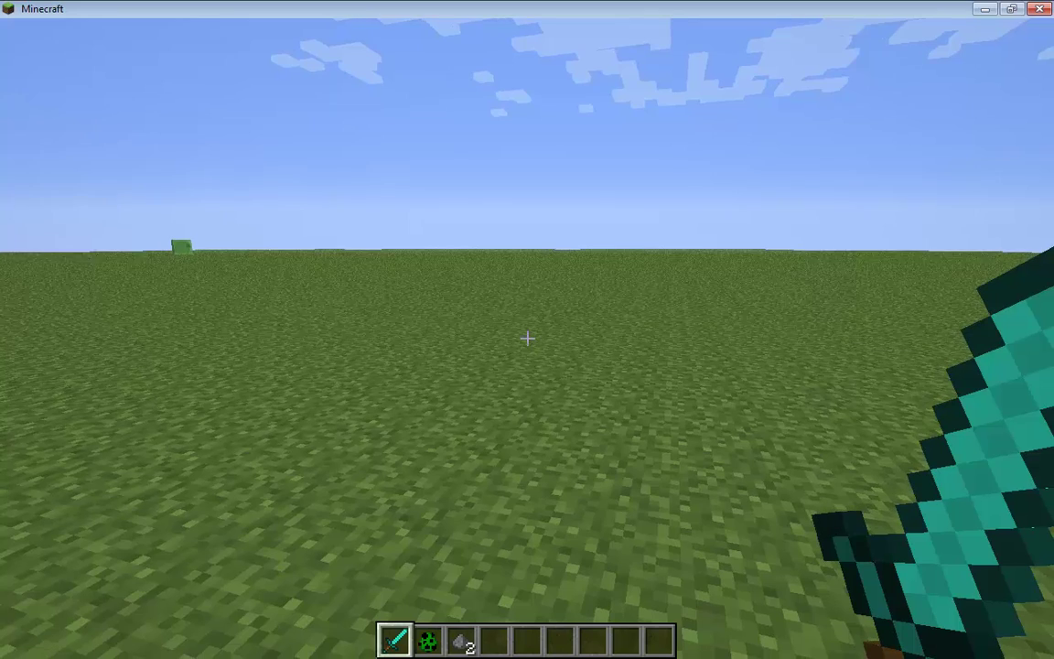
Reopen the inventory and go to page 3 of the item list to examine the RedLogic items
key("e")
scroll(828, 285, "up", 1)
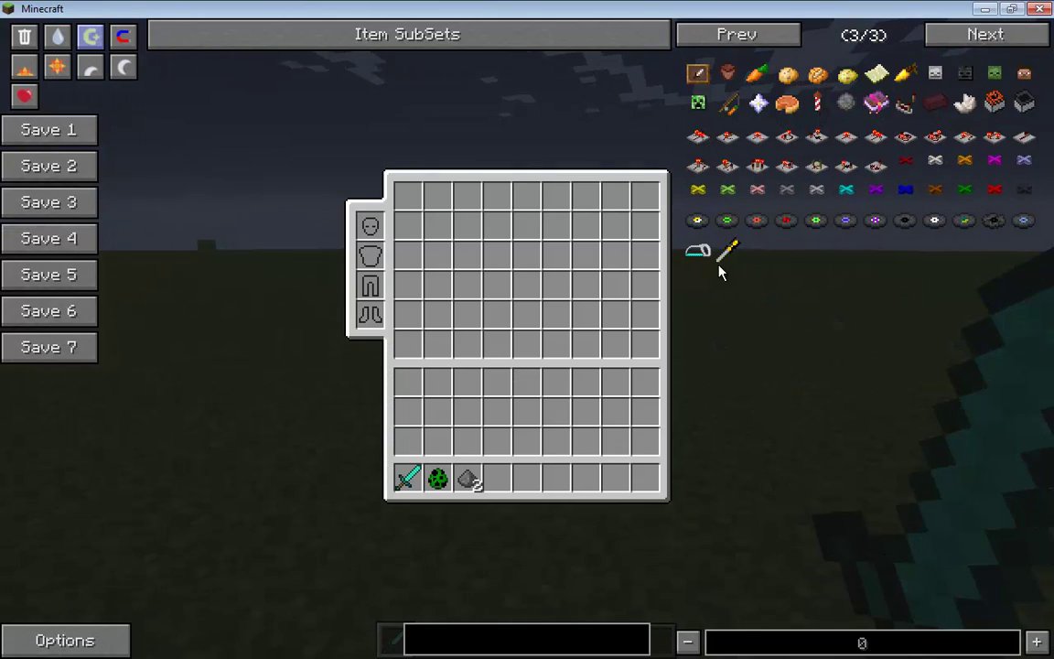